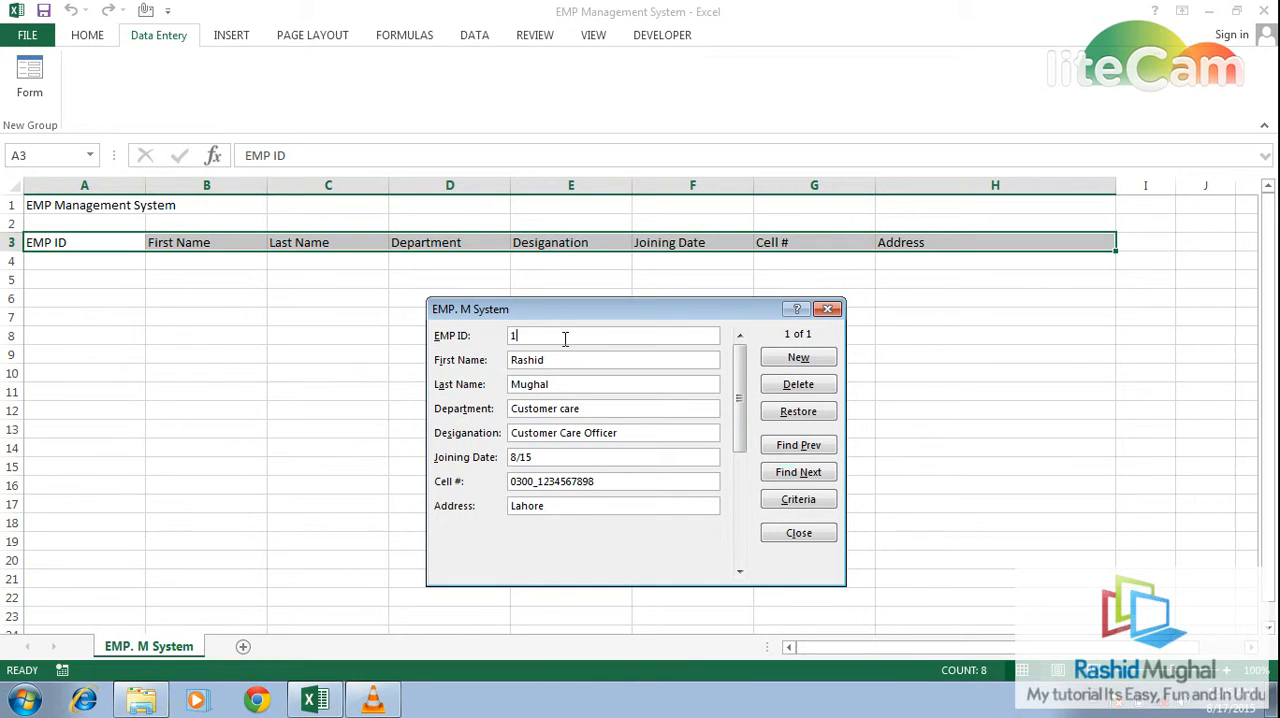
- Try to save the employee record with joining date 8/15 by closing the data form
key(Tab)
key(Tab)
key(Tab)
key(Tab)
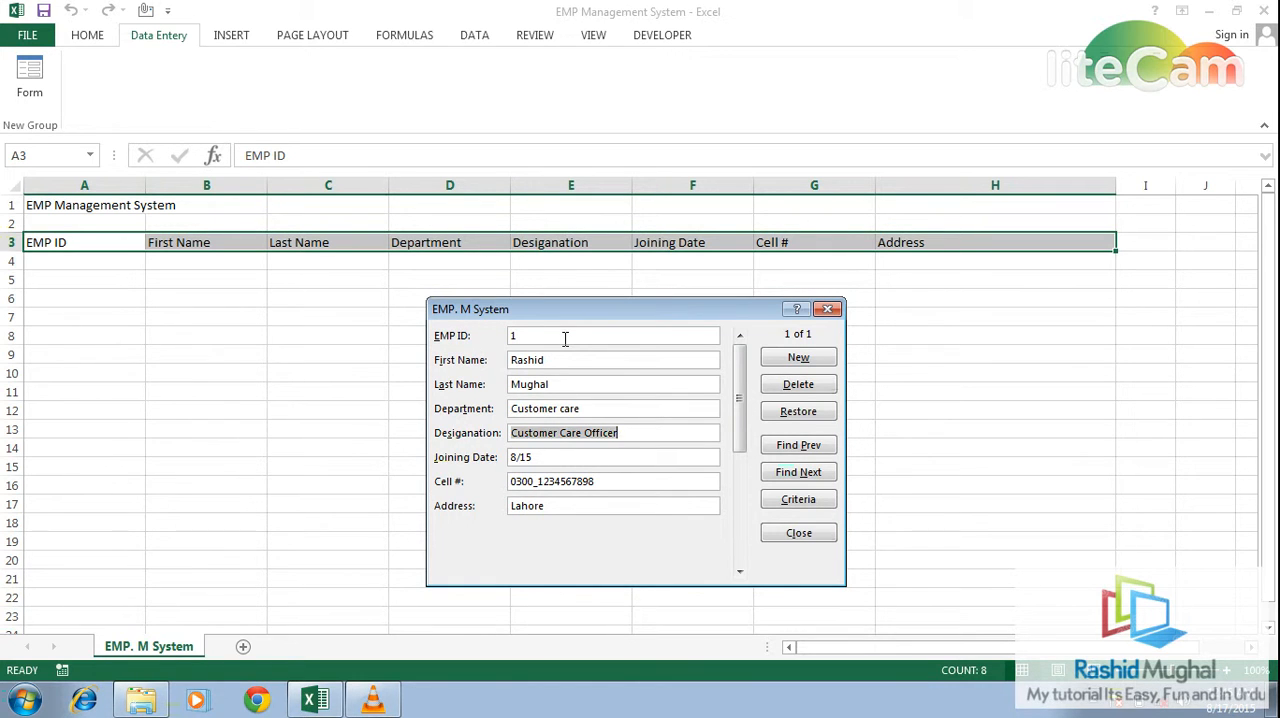
key(Tab)
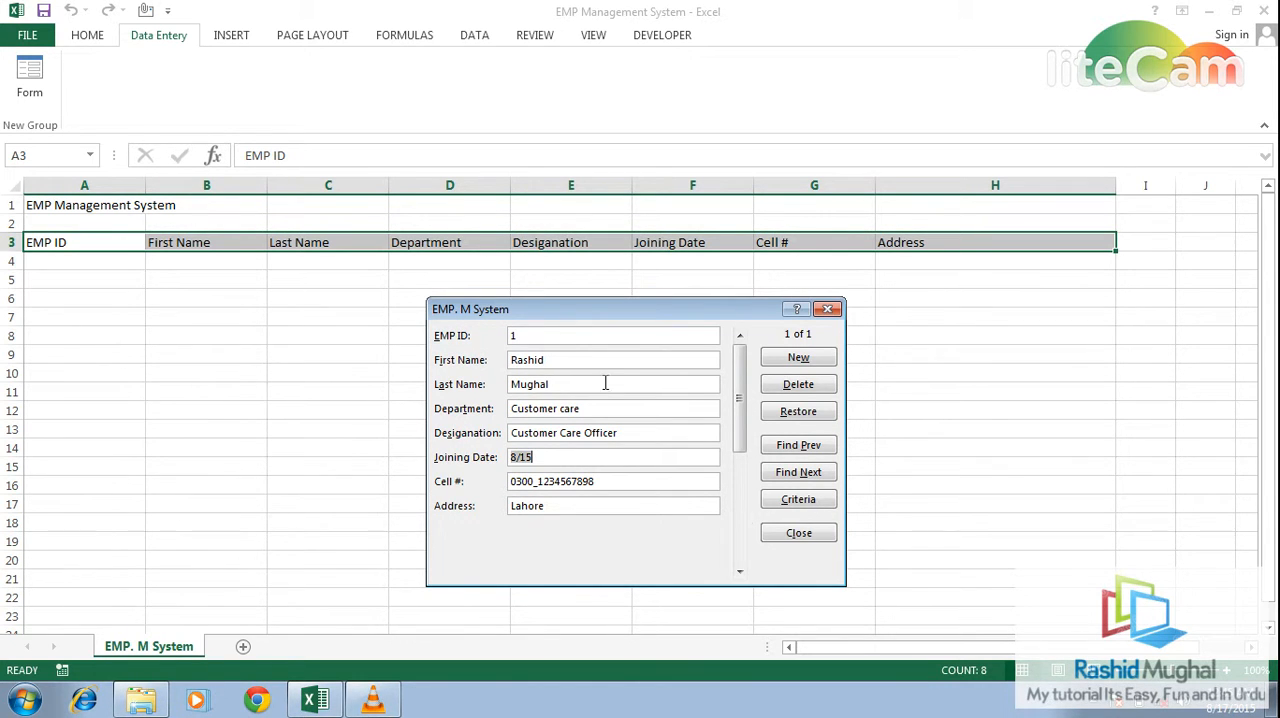
click(800, 533)
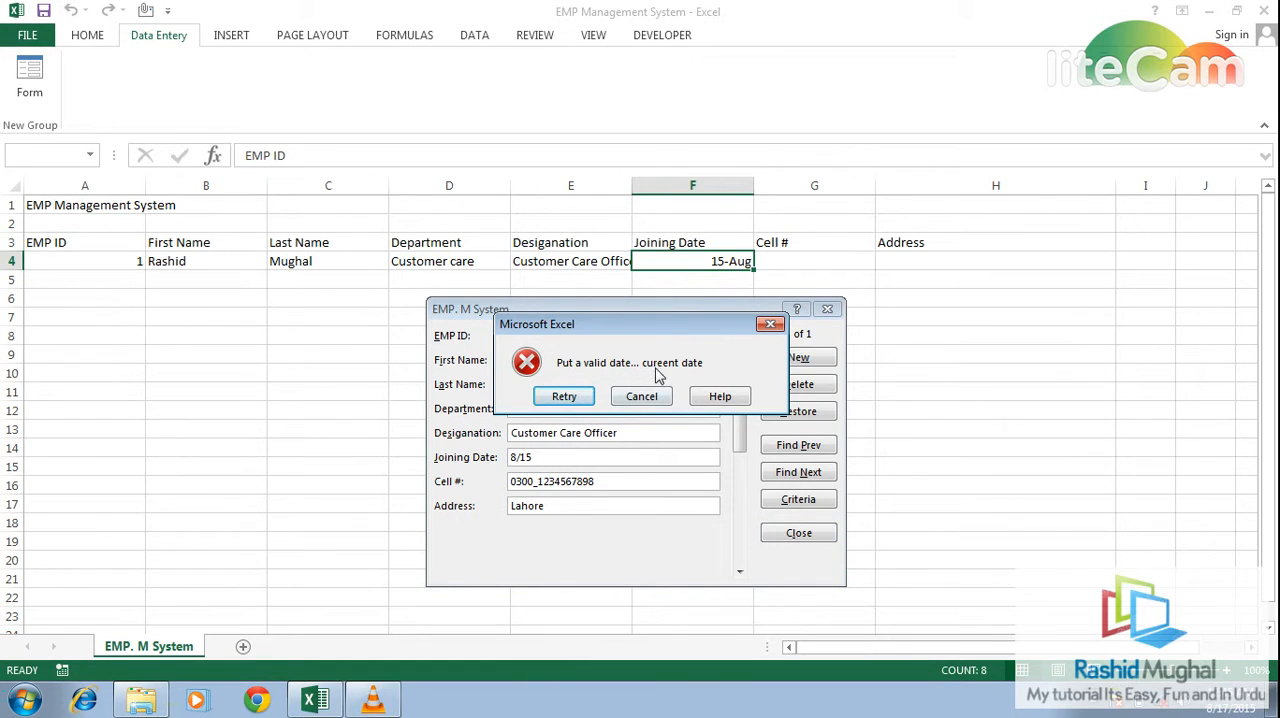
- Return to the record, set its joining date to 8/17 and try to save it
click(570, 397)
click(561, 460)
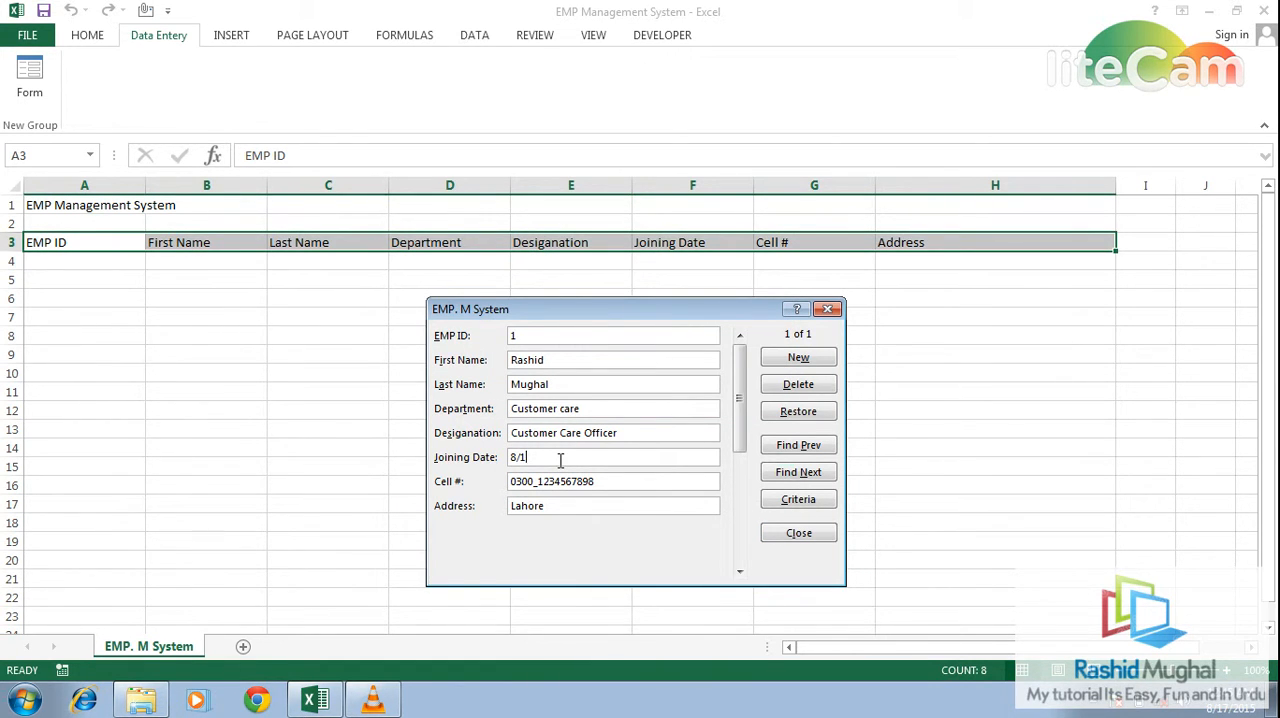
text(7)
click(815, 532)
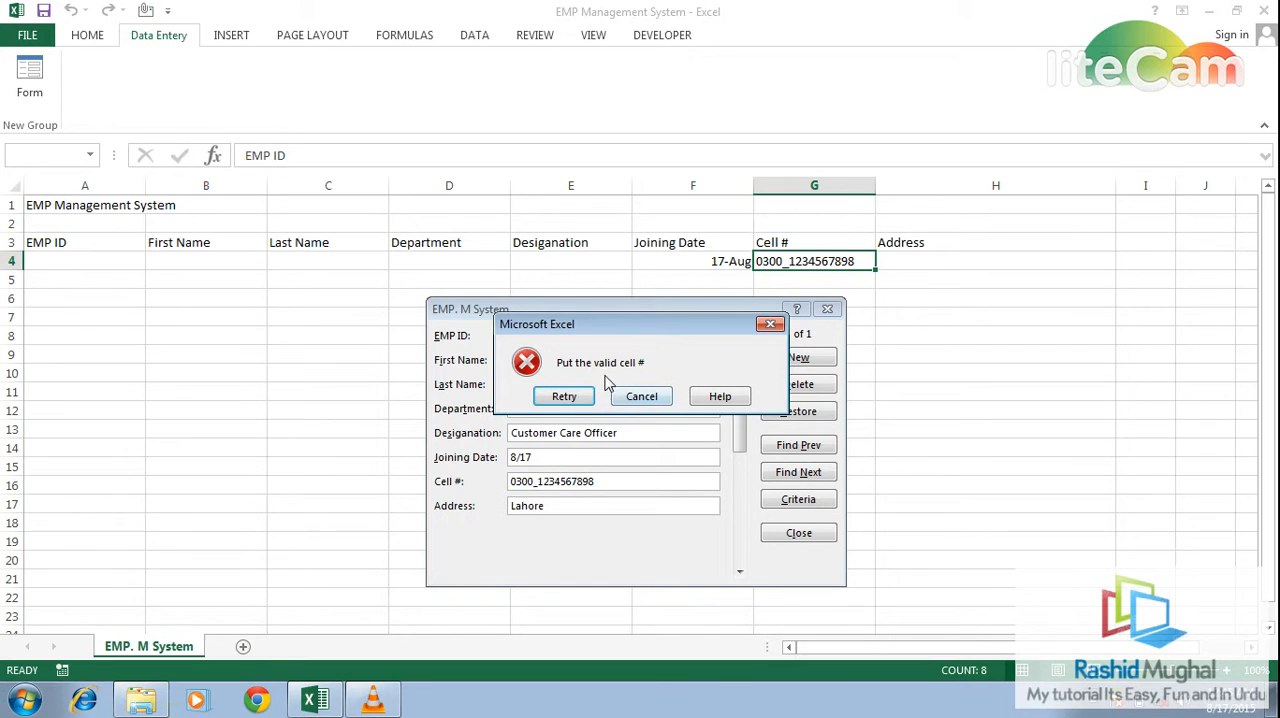
- Try to save the record with two different cell numbers, and close the data form without saving it
click(770, 324)
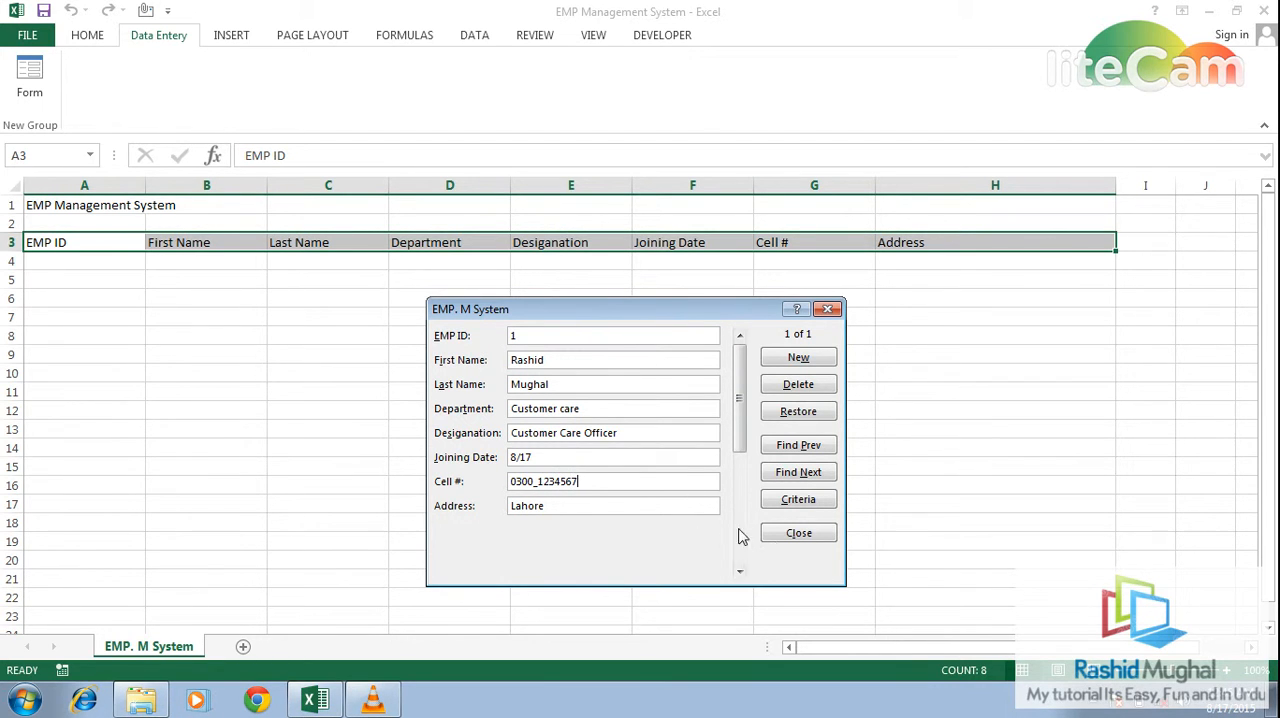
click(792, 535)
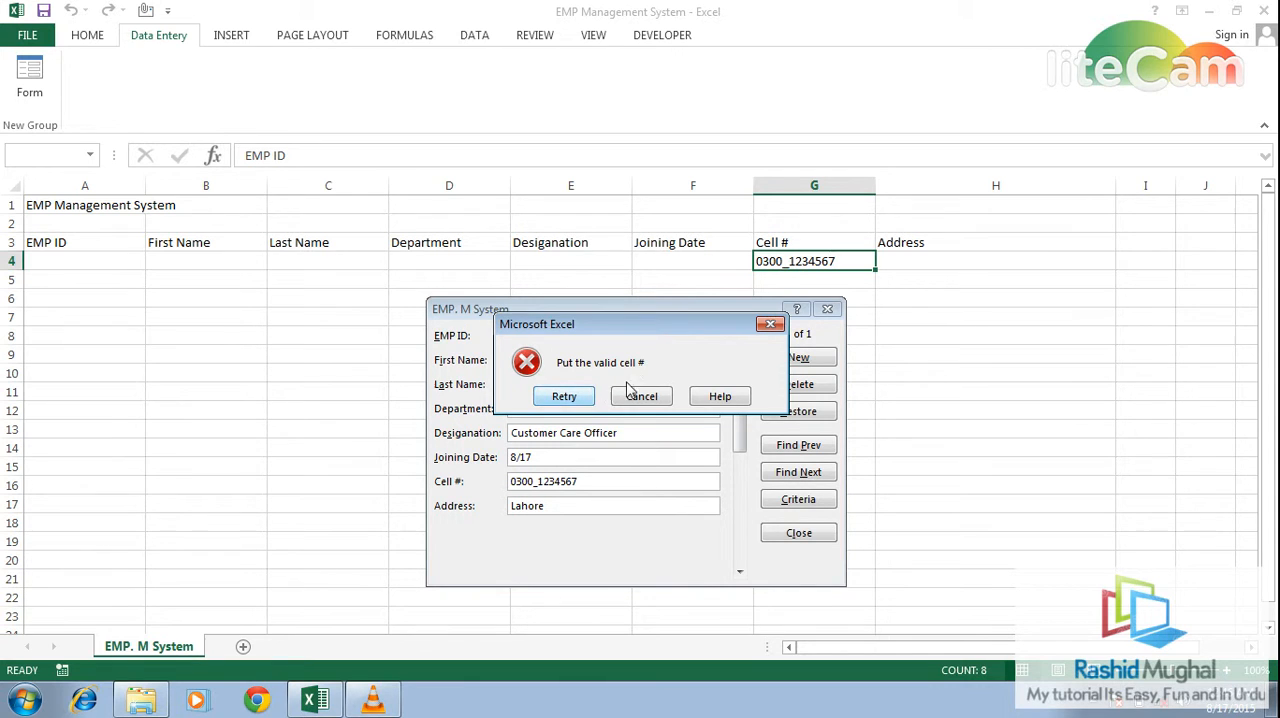
click(582, 398)
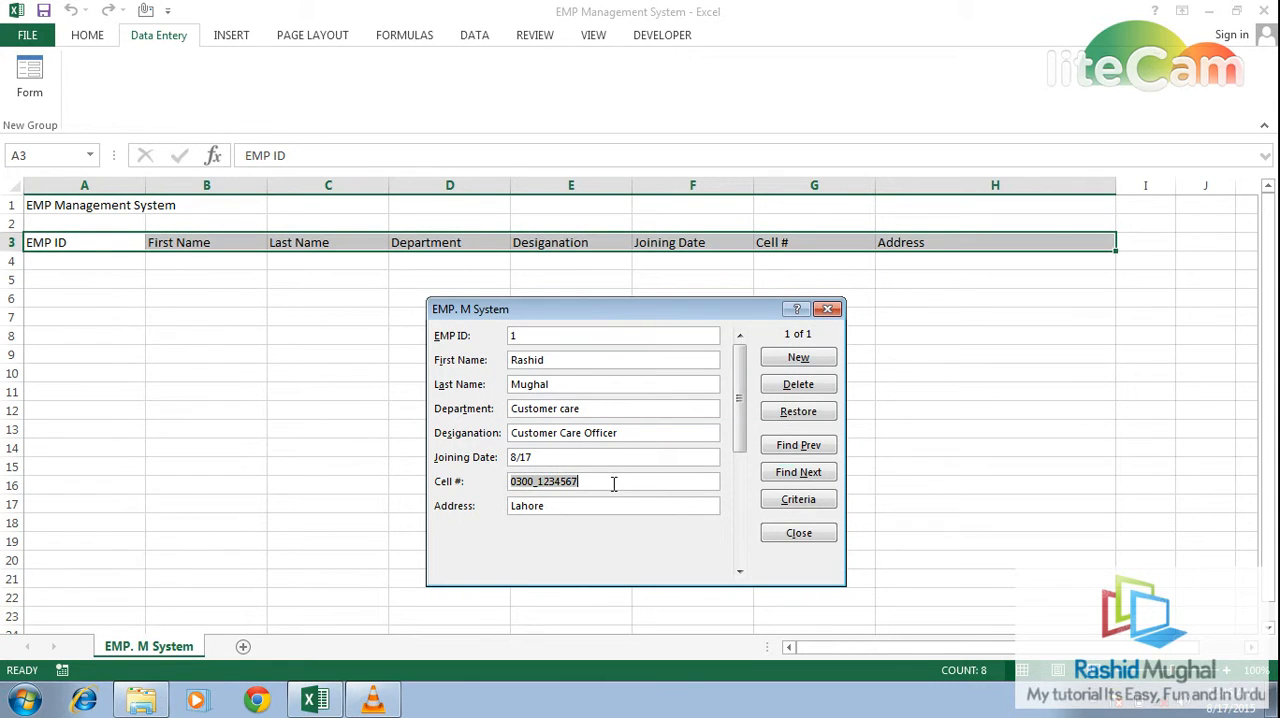
click(614, 483)
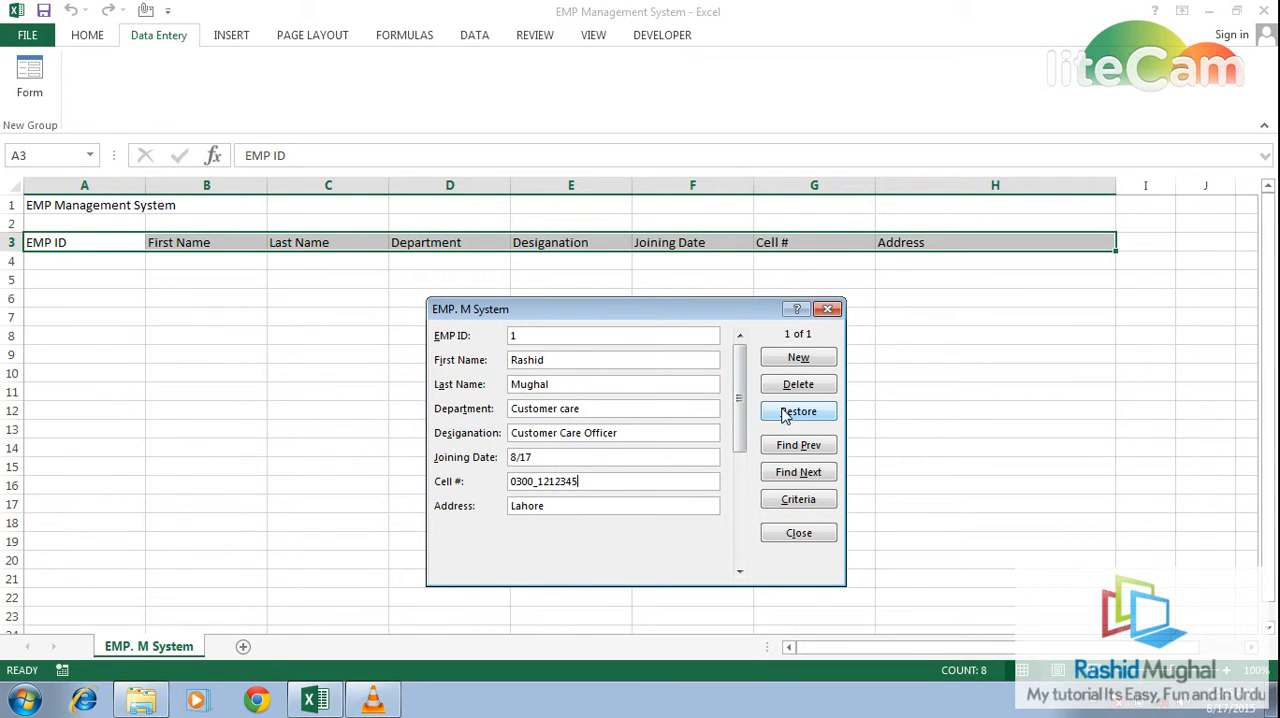
click(796, 535)
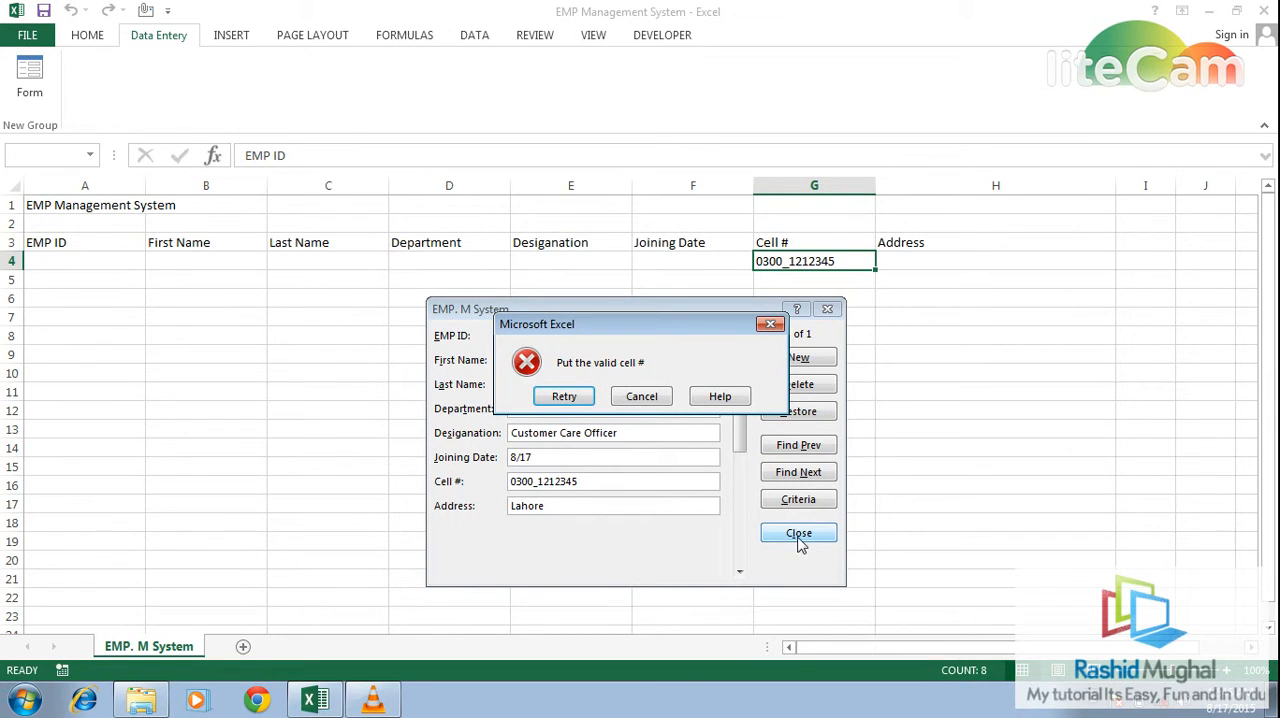
click(564, 397)
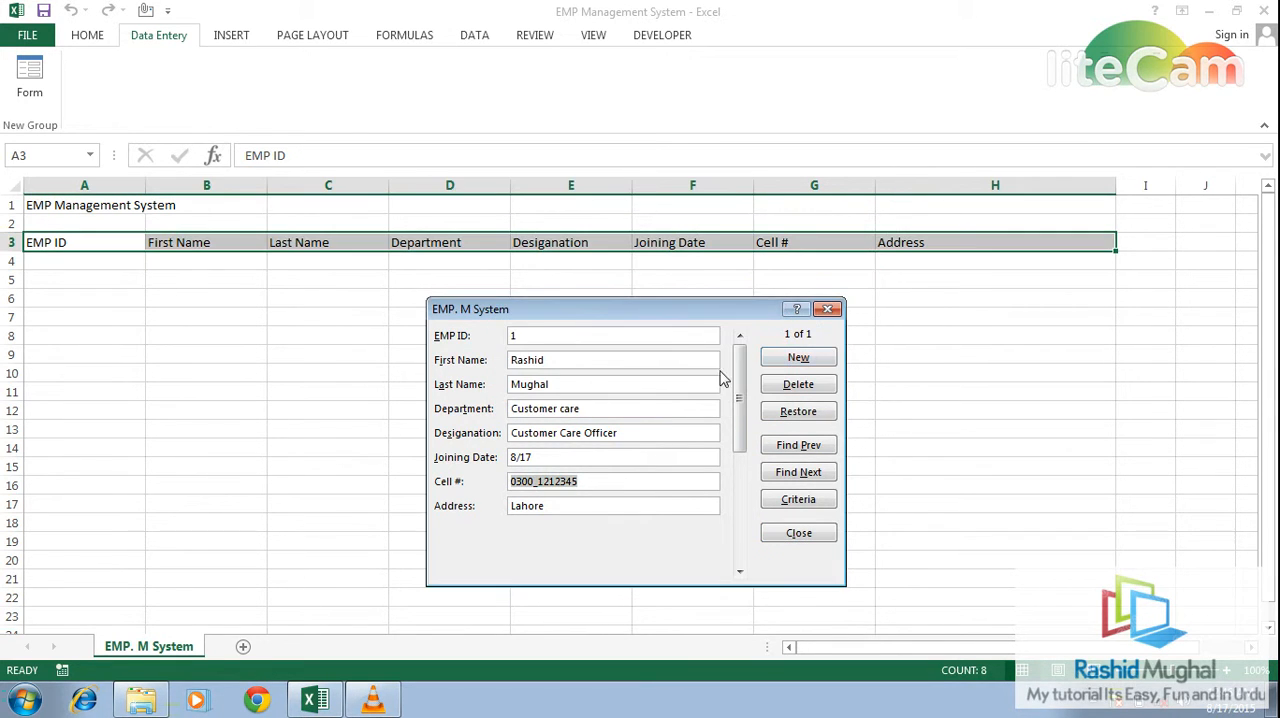
click(828, 315)
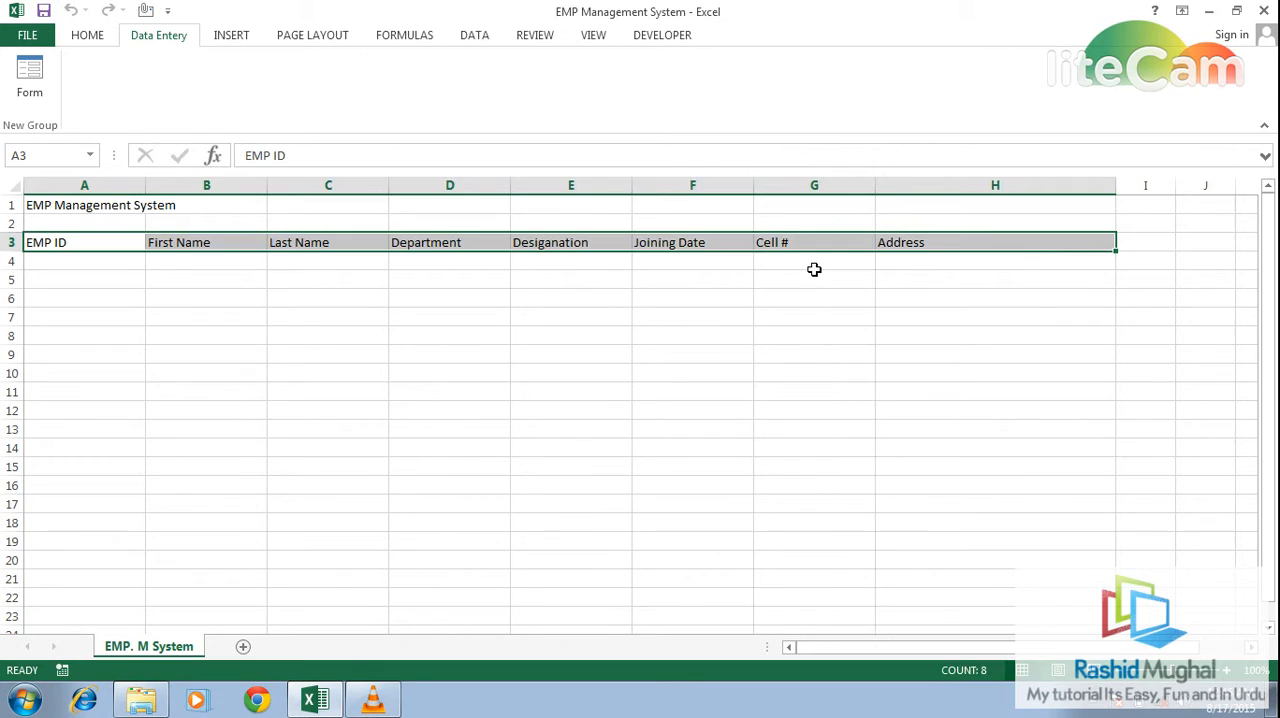
- Change the data validation of the Cell # column from G4 down to allow text length less than 14
click(814, 269)
key(ctrl+shift+Down)
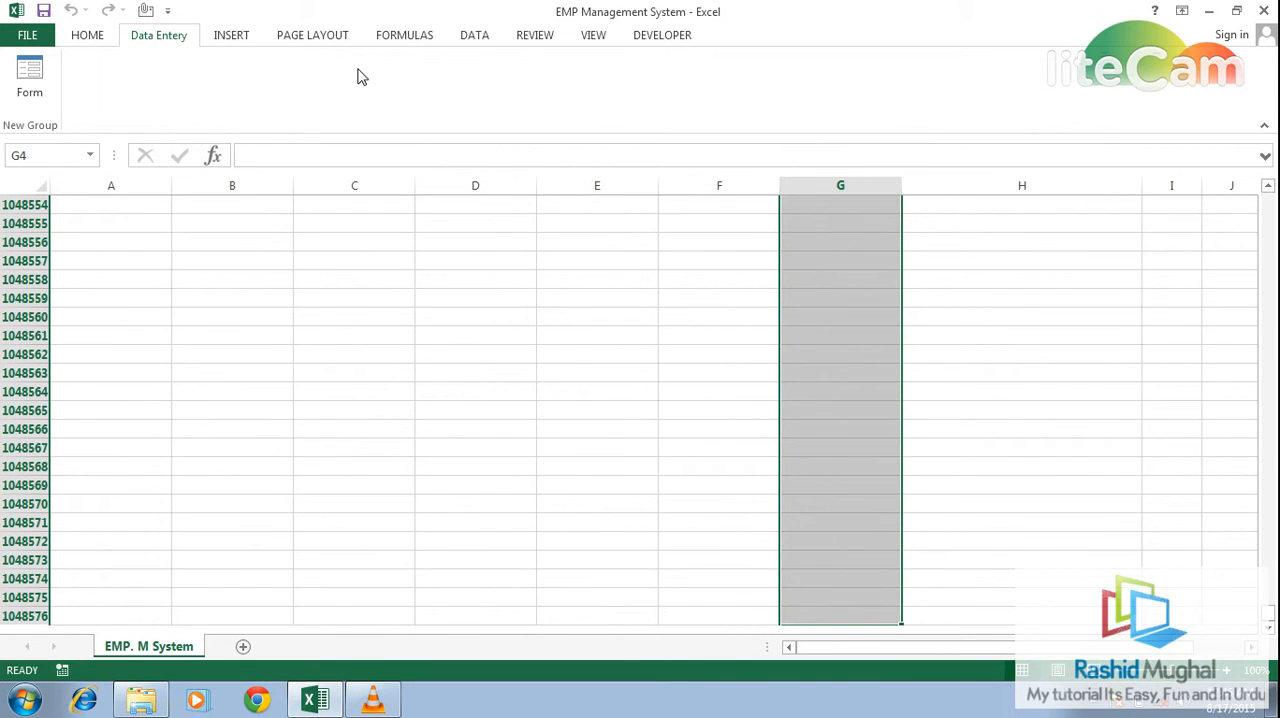
click(472, 38)
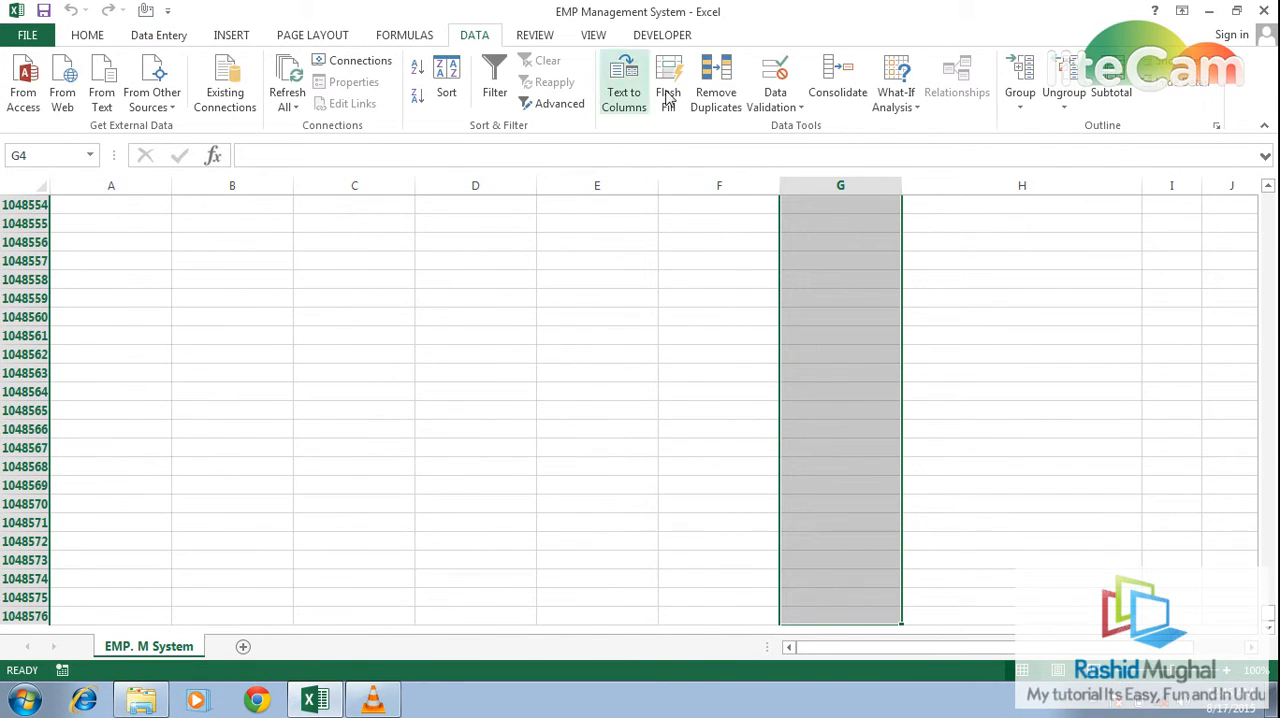
click(801, 108)
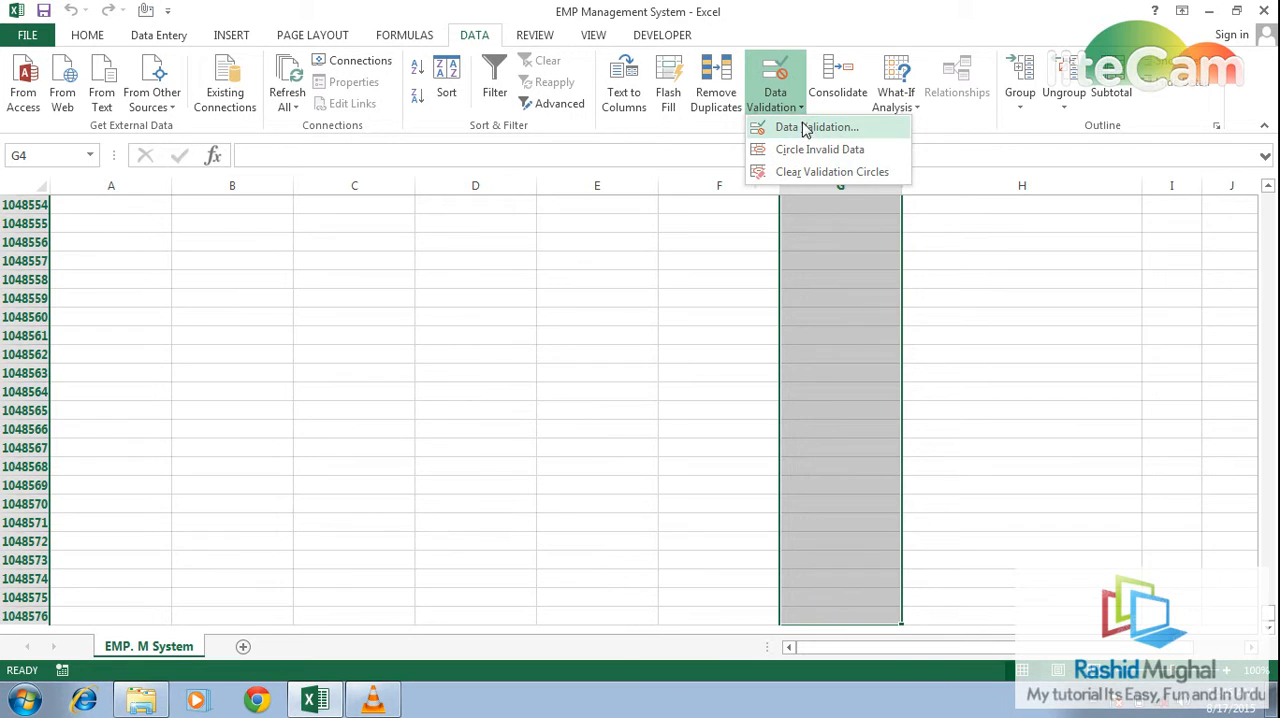
click(806, 128)
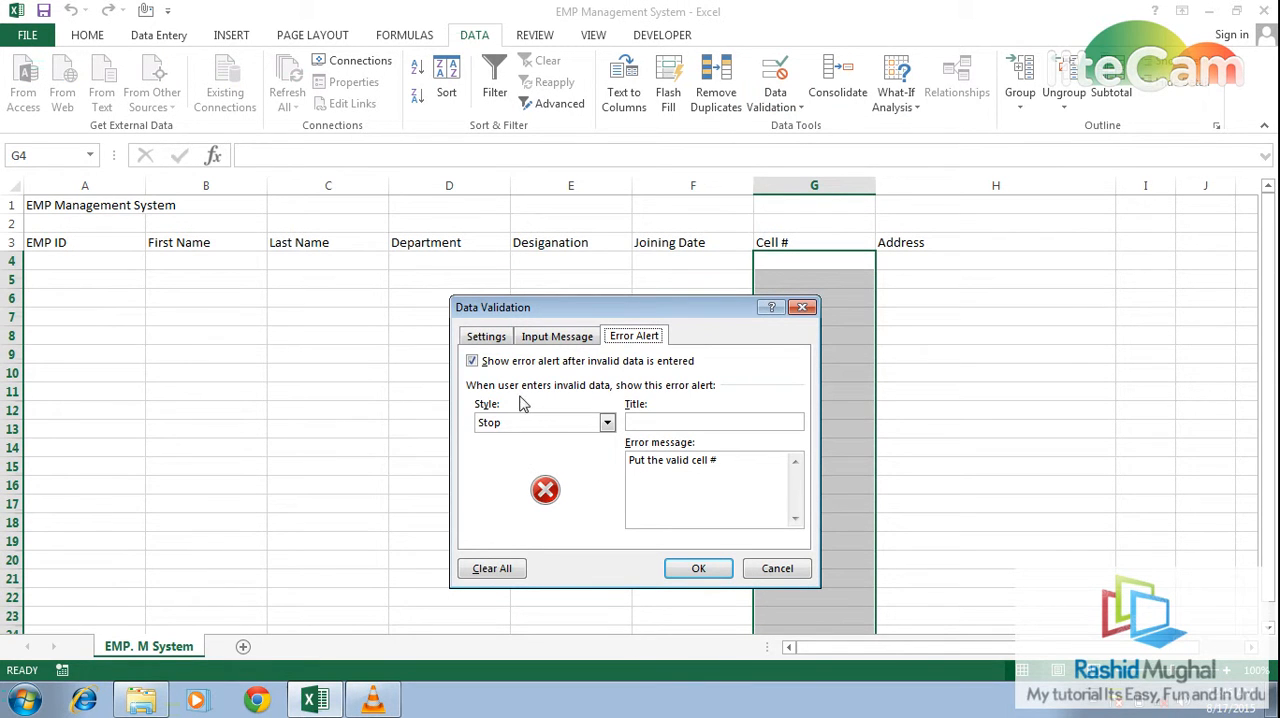
click(487, 338)
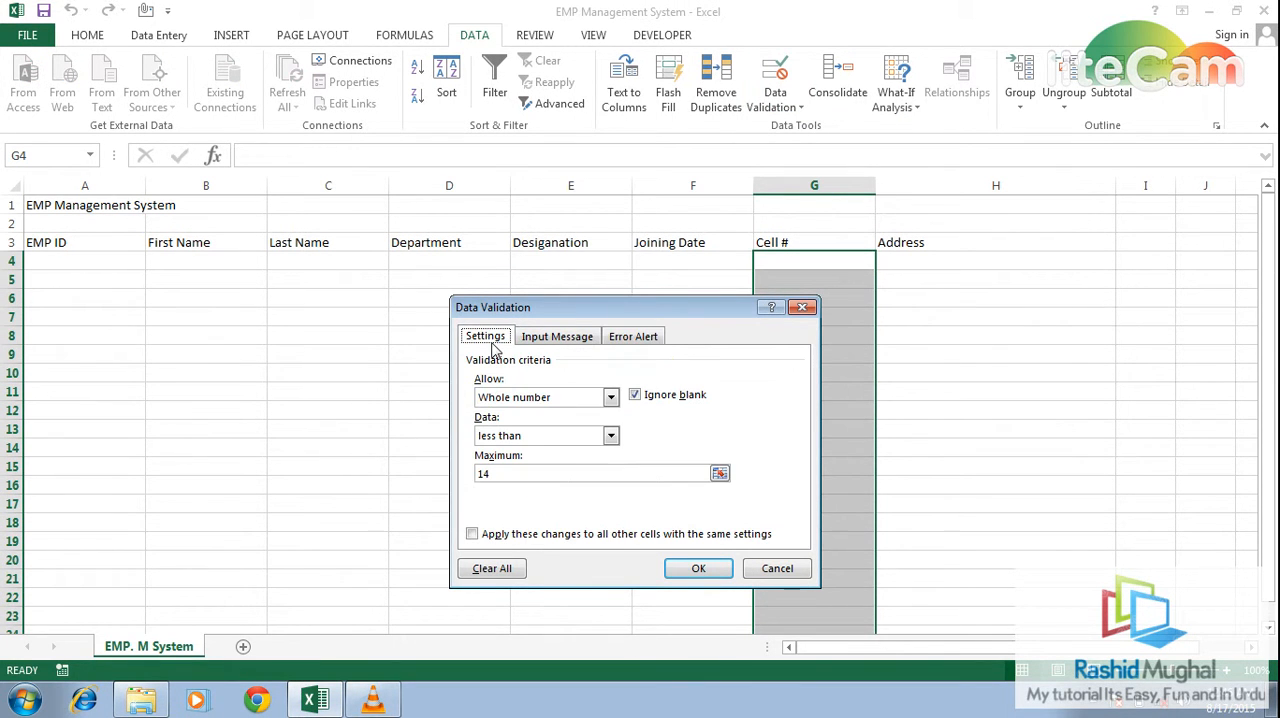
click(611, 437)
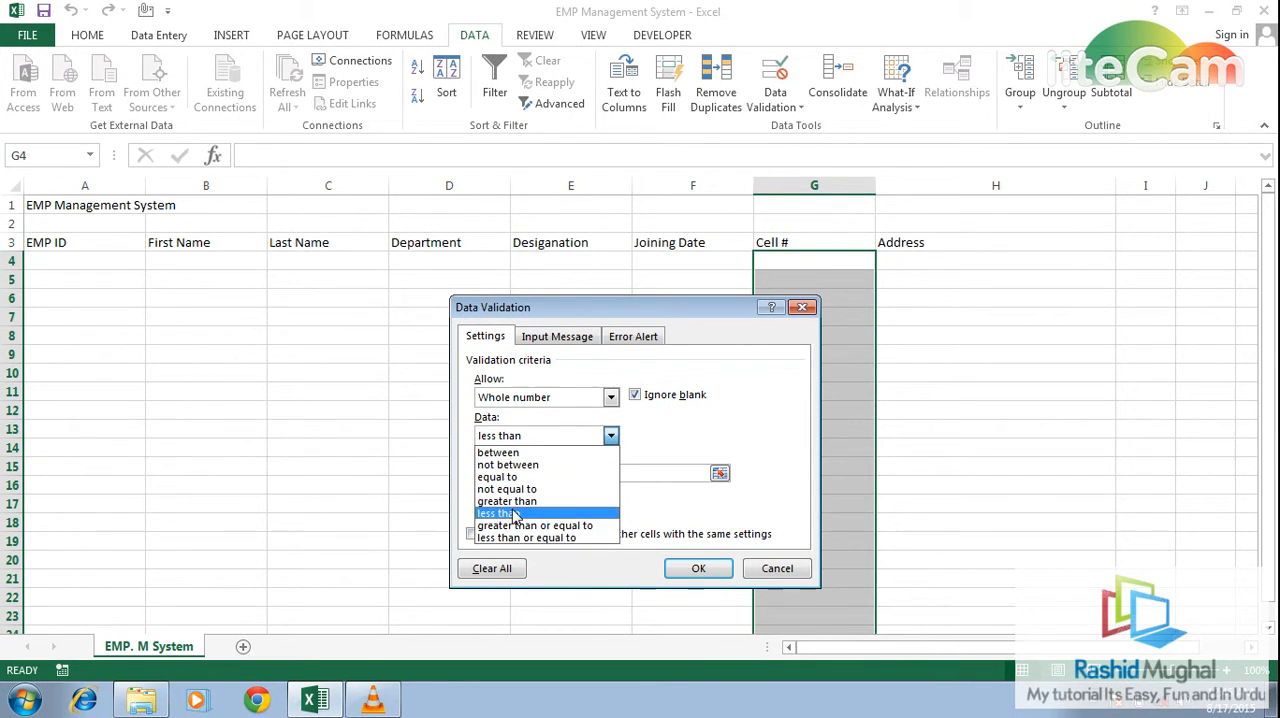
click(505, 513)
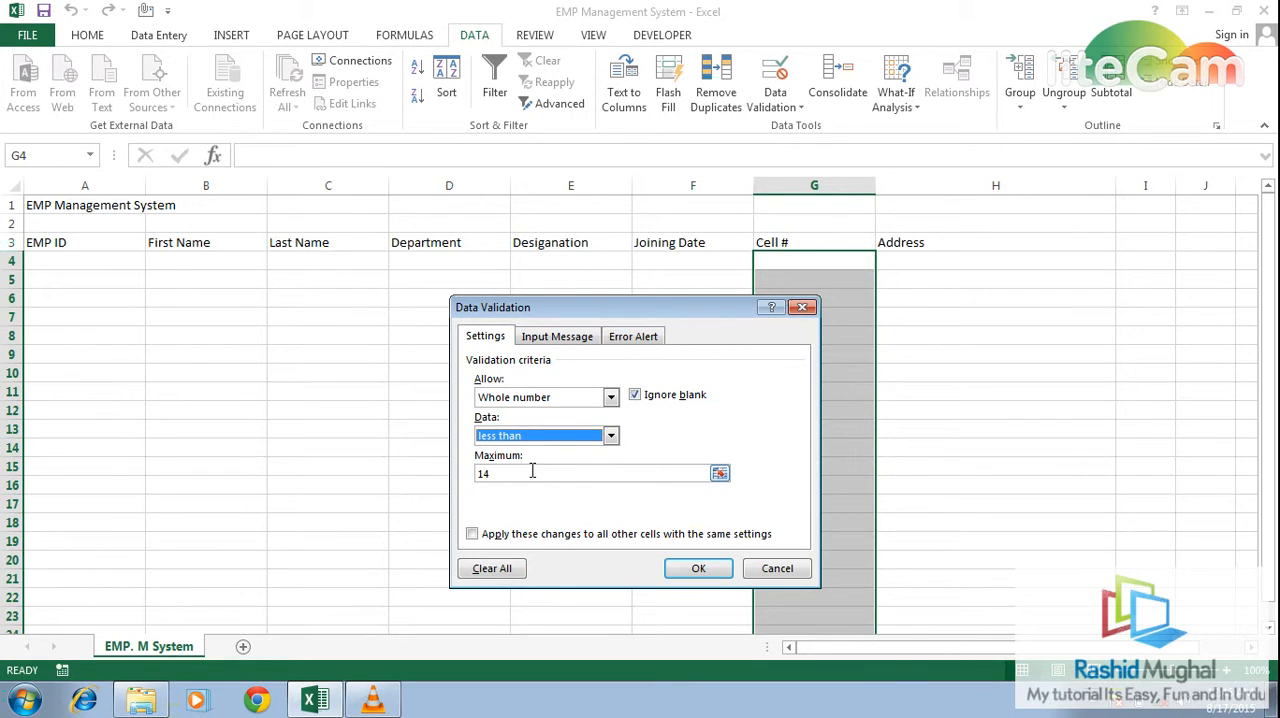
click(610, 398)
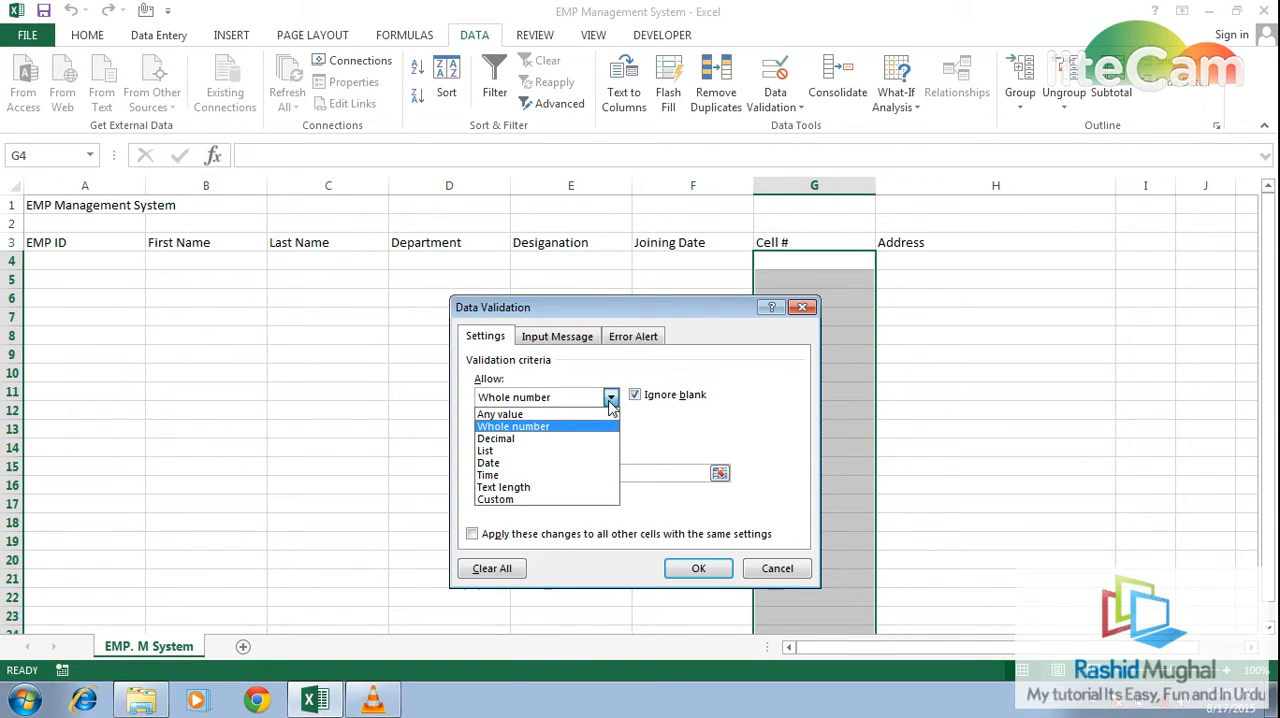
click(510, 487)
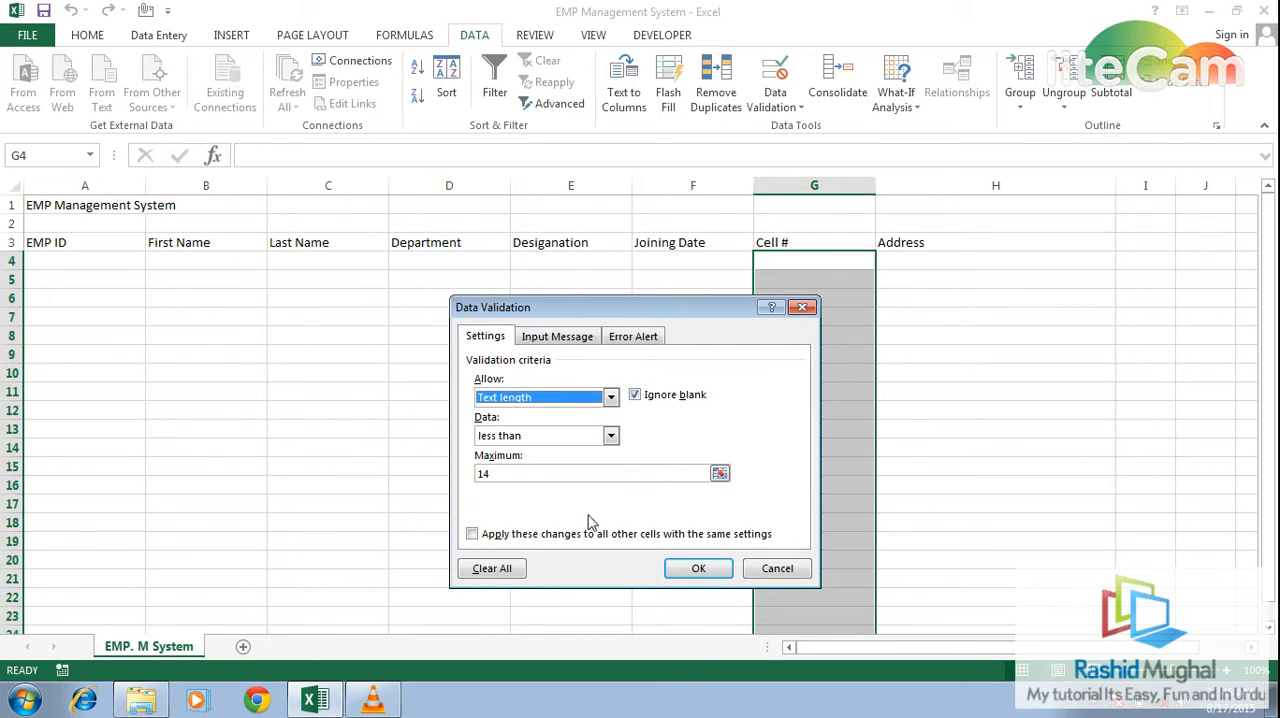
click(675, 565)
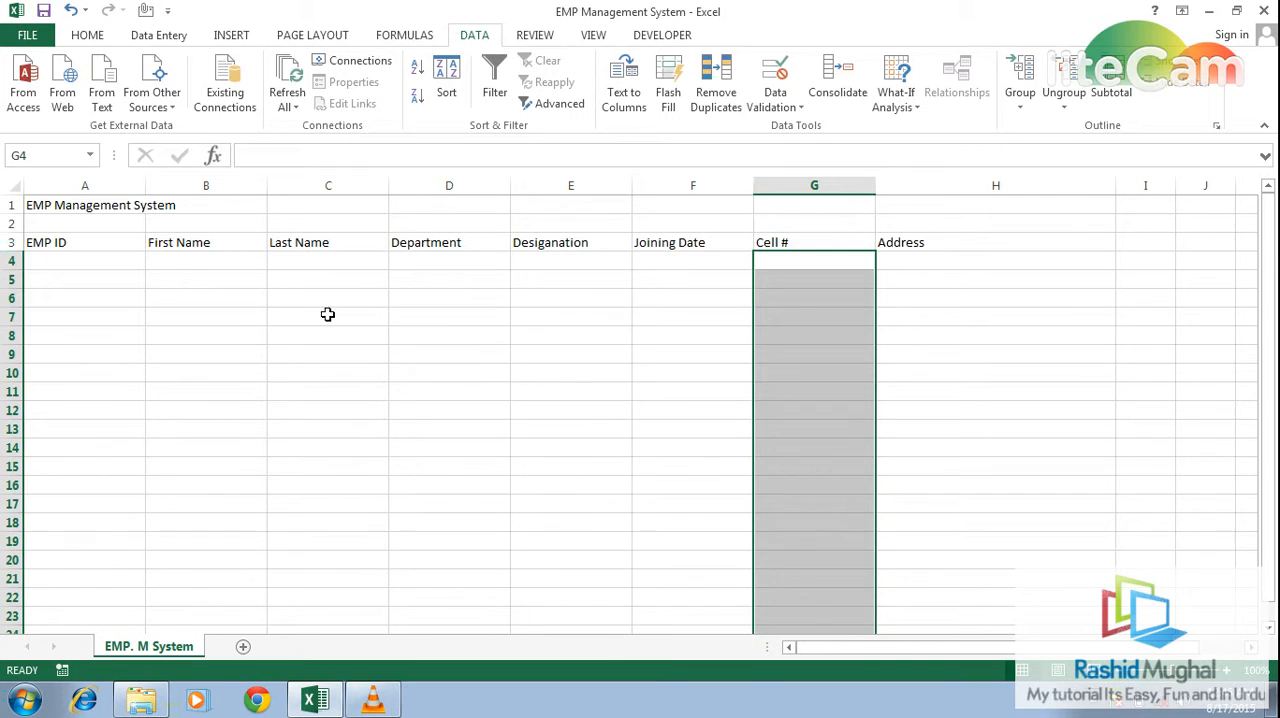
- Open a blank data form for the header cells A3:H3, using the first row as column labels
key(Left)
key(Left)
key(Left)
key(Left)
key(Left)
key(Left)
key(Up)
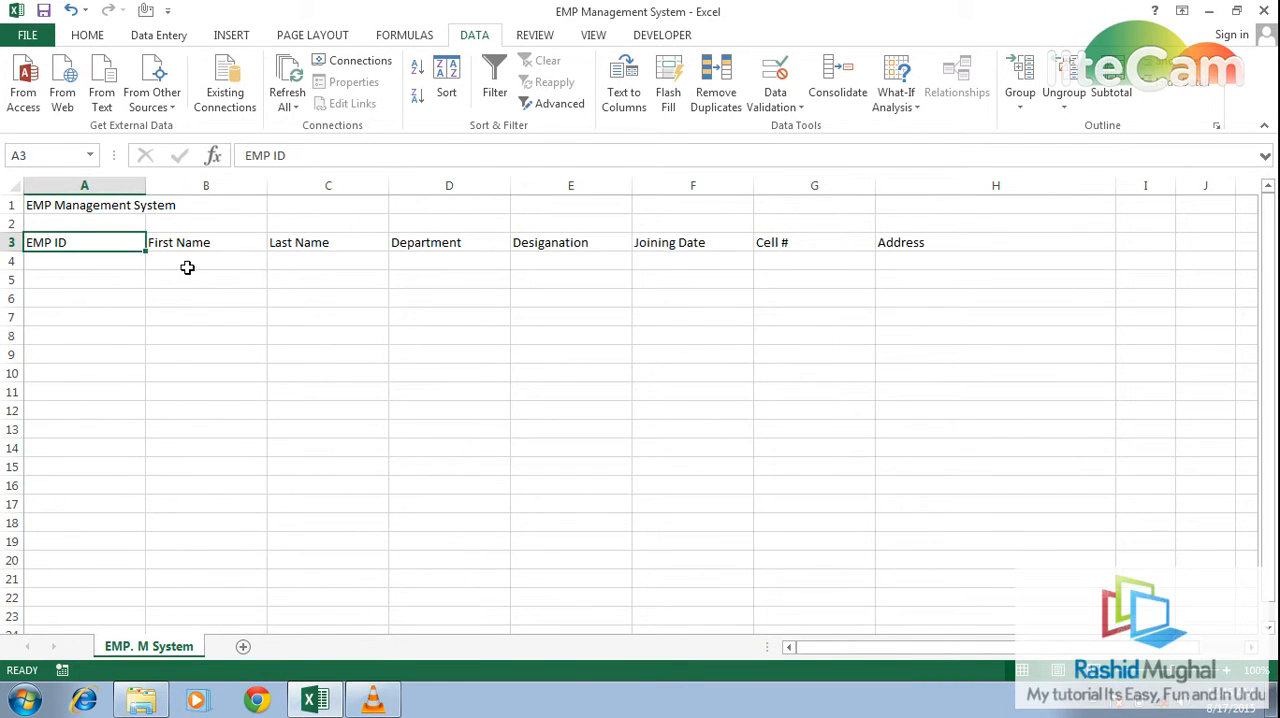
key(shift+Right)
key(shift+Right)
key(shift+Right)
key(shift+Right)
key(shift+Right)
key(shift+Right)
key(shift+Right)
key(alt+Tab)
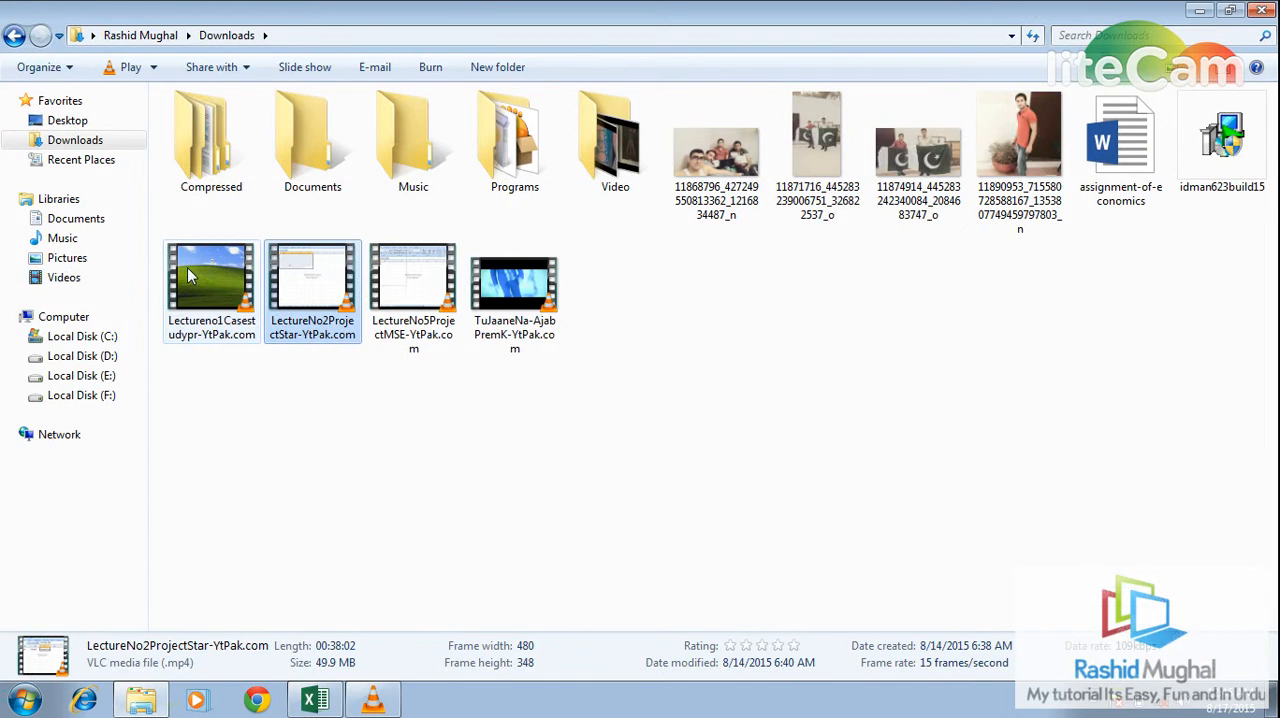
key(alt+Tab)
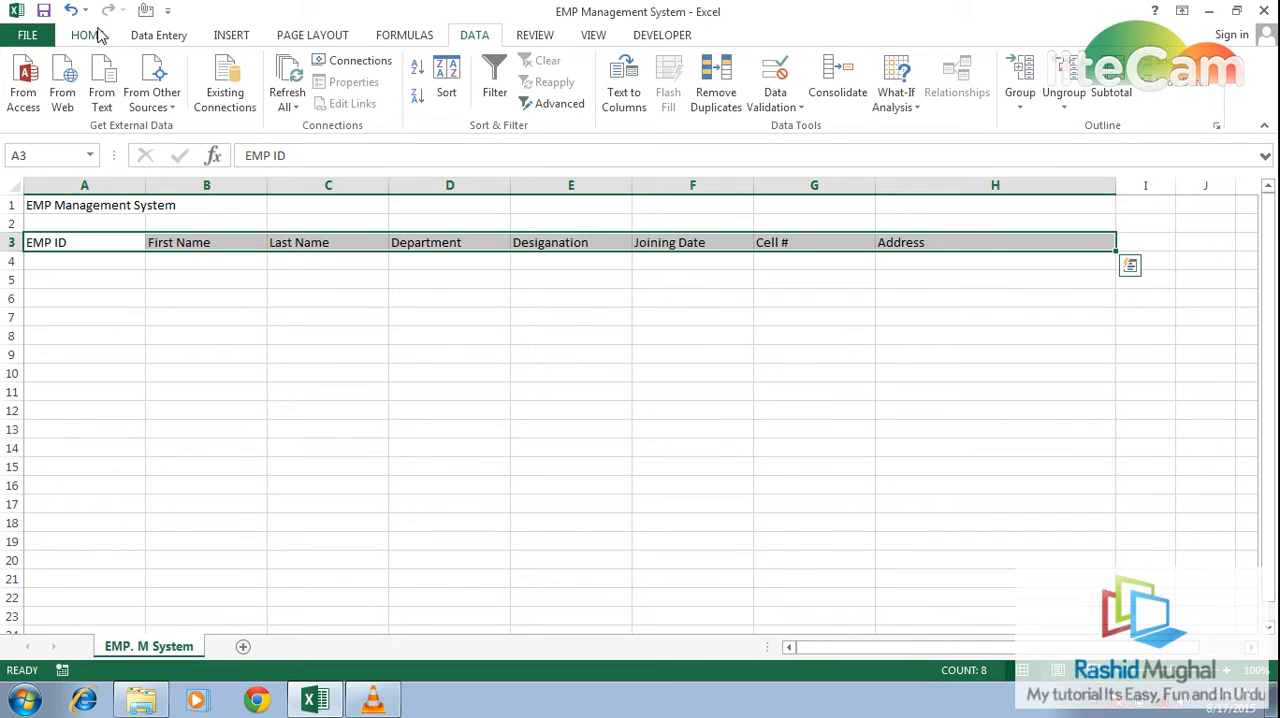
click(140, 37)
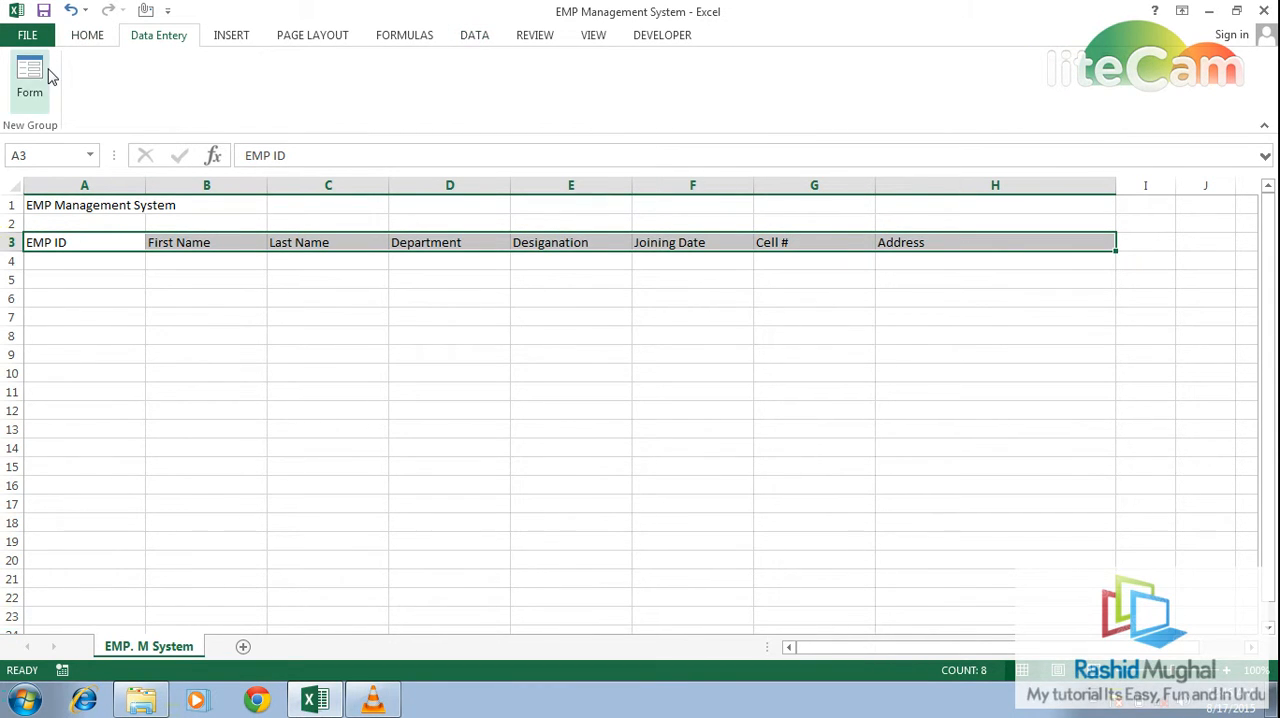
click(46, 74)
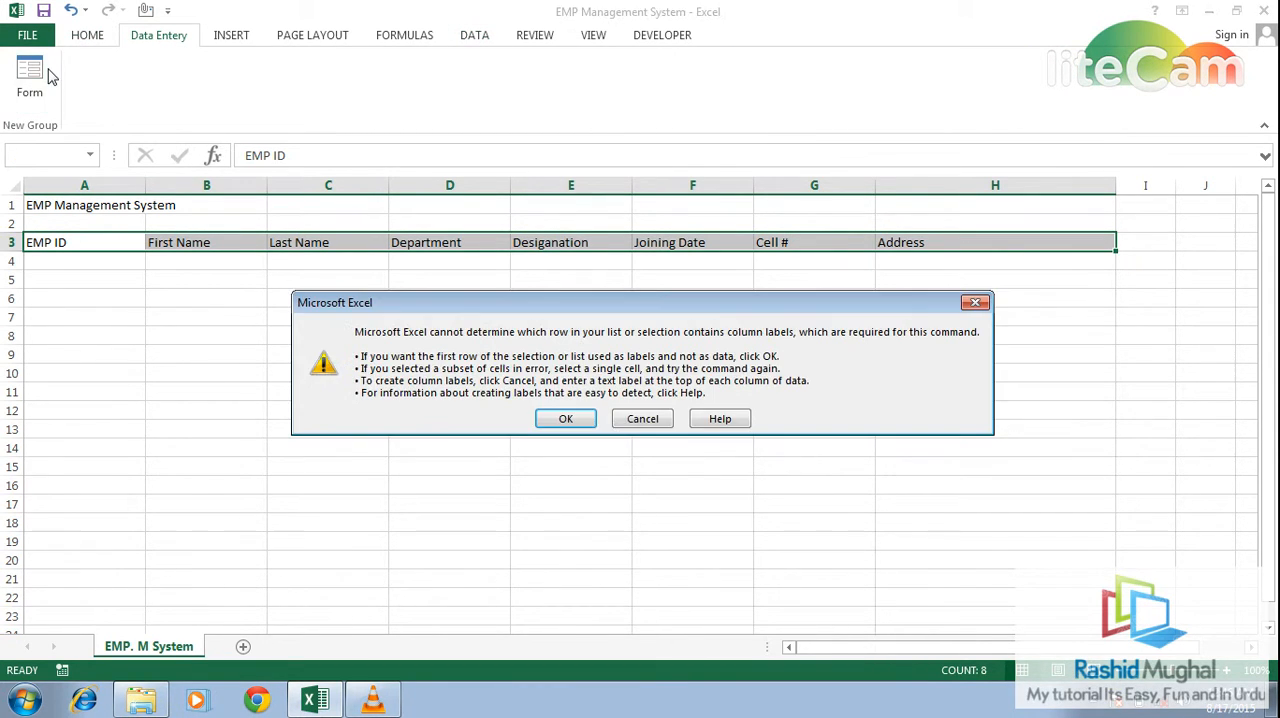
click(561, 418)
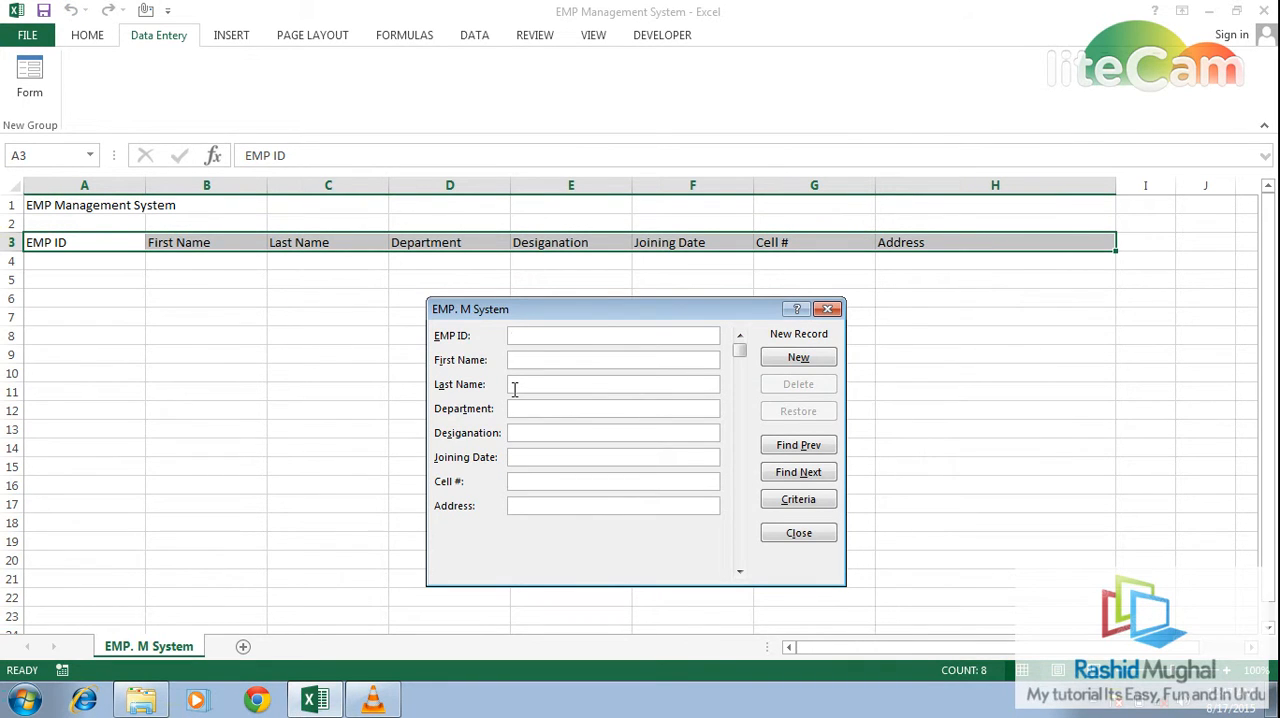
- Add a record with EMP ID 2, the employee's name, department C care off, designation c a off, joining date 8/17, cell number and address
text(2)
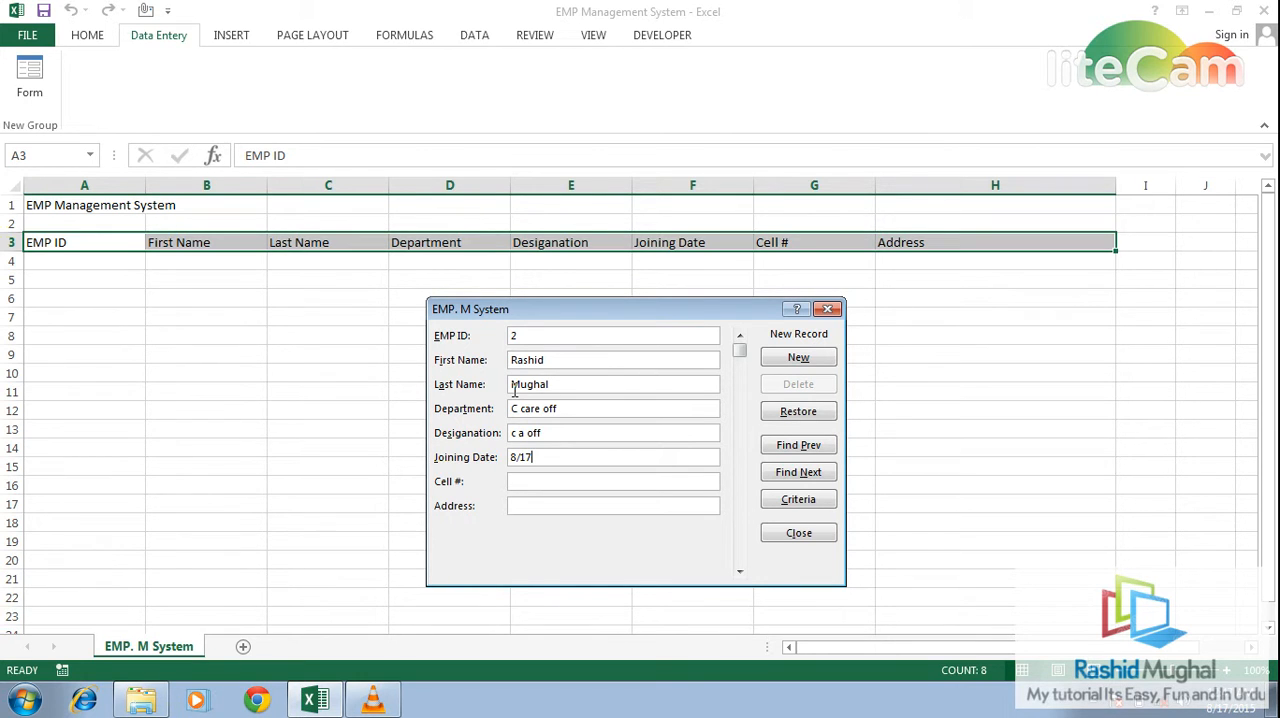
key(Return)
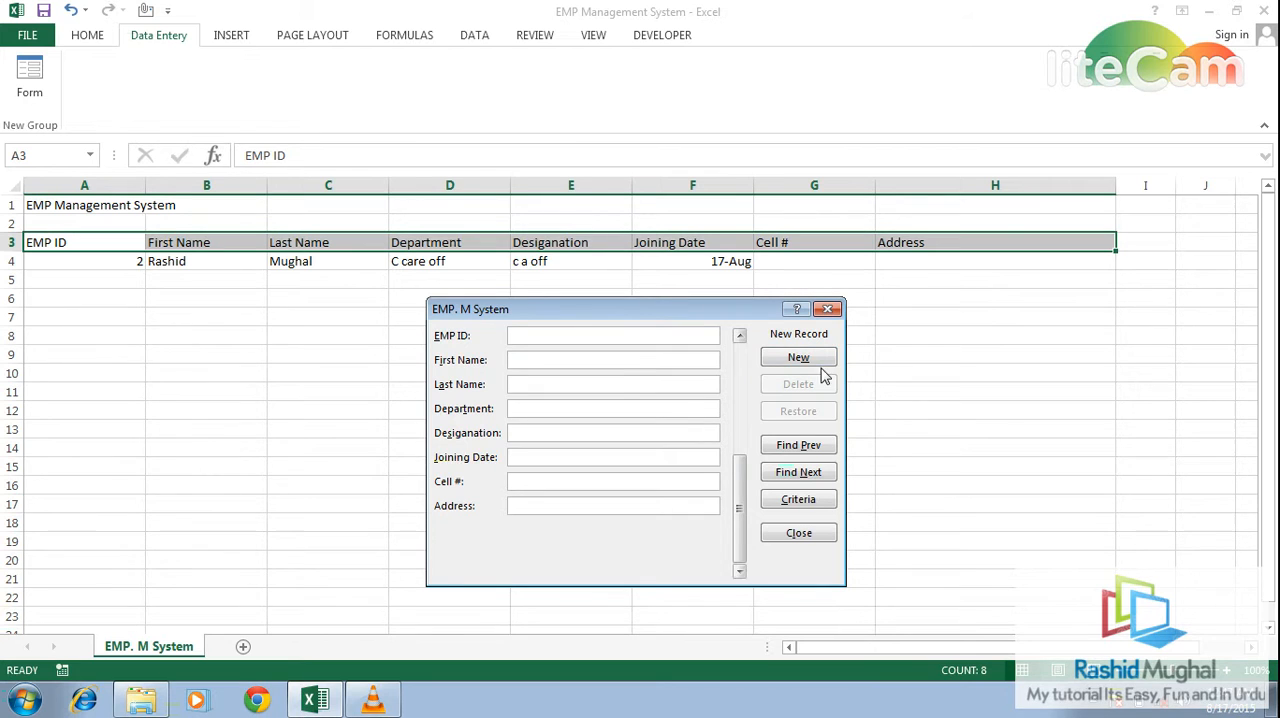
click(797, 447)
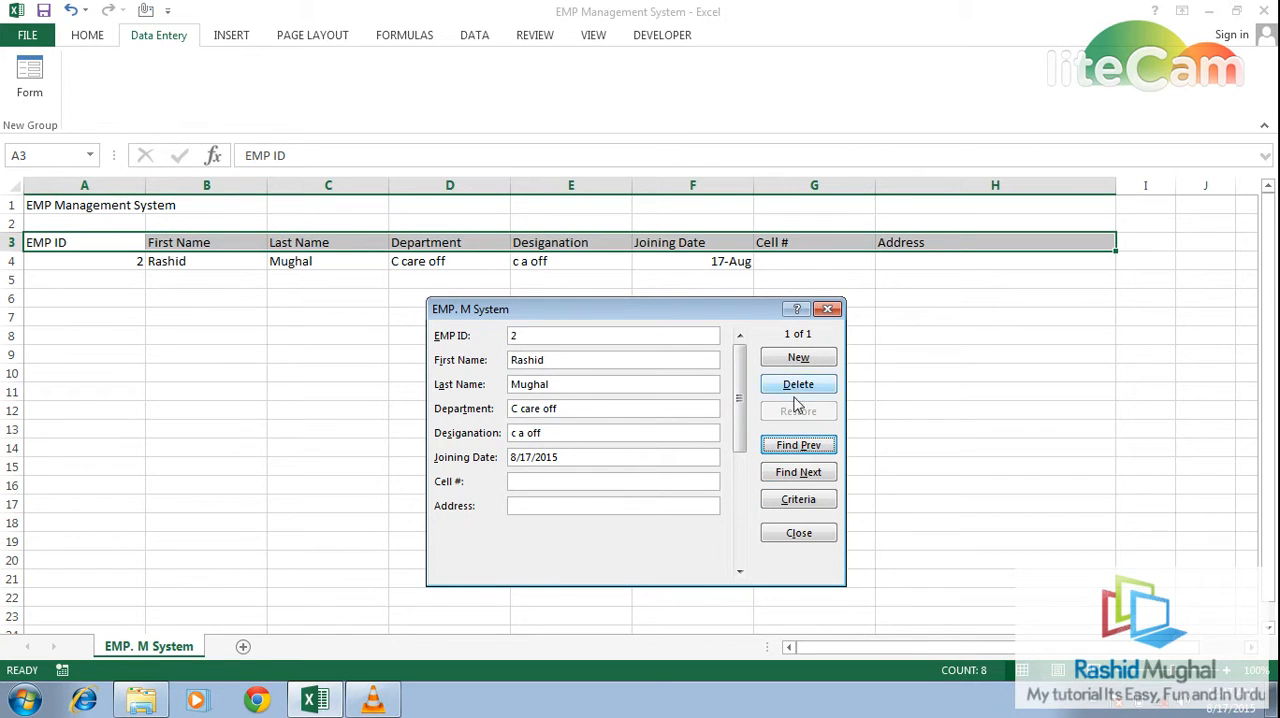
click(633, 481)
text(0300_1234567)
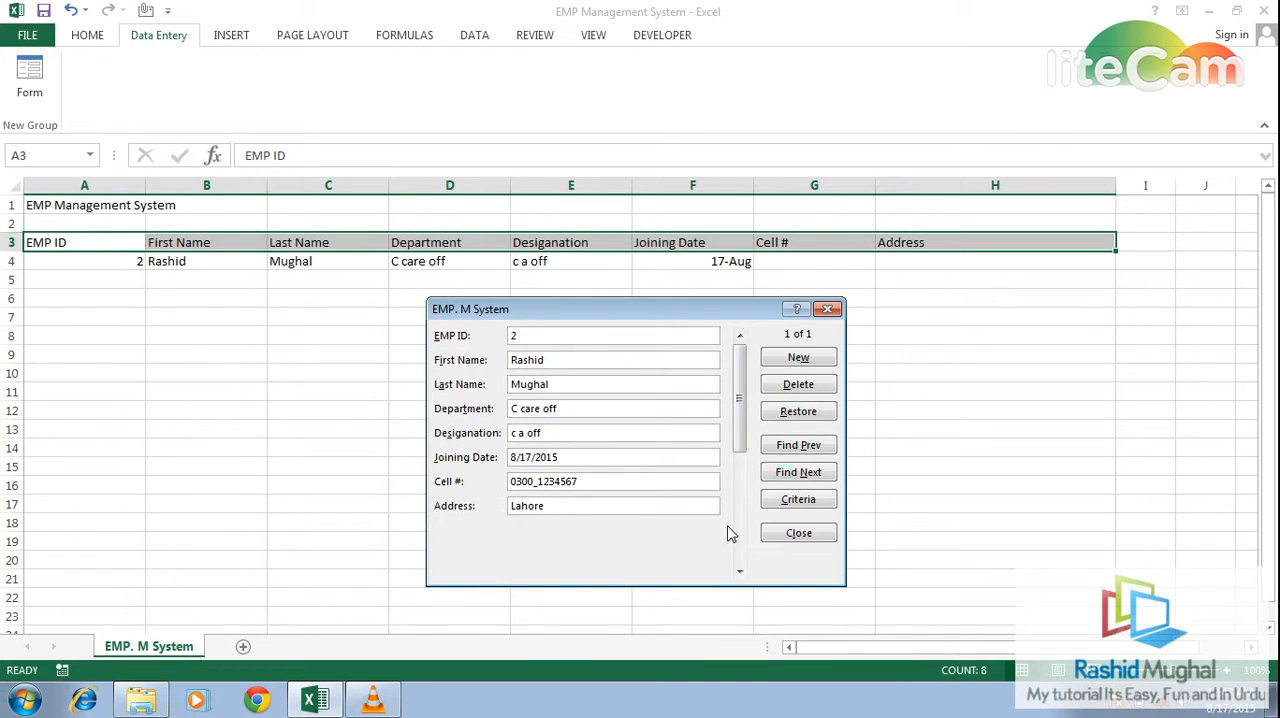
click(799, 533)
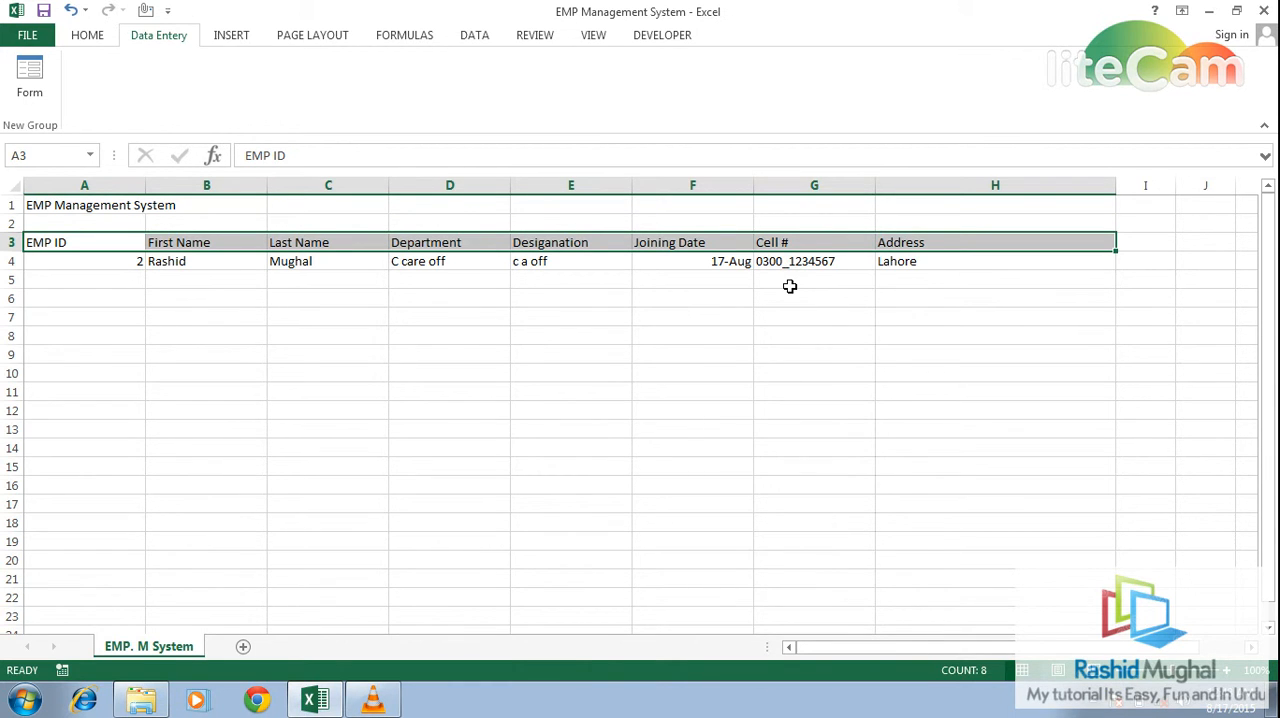
key(super+d)
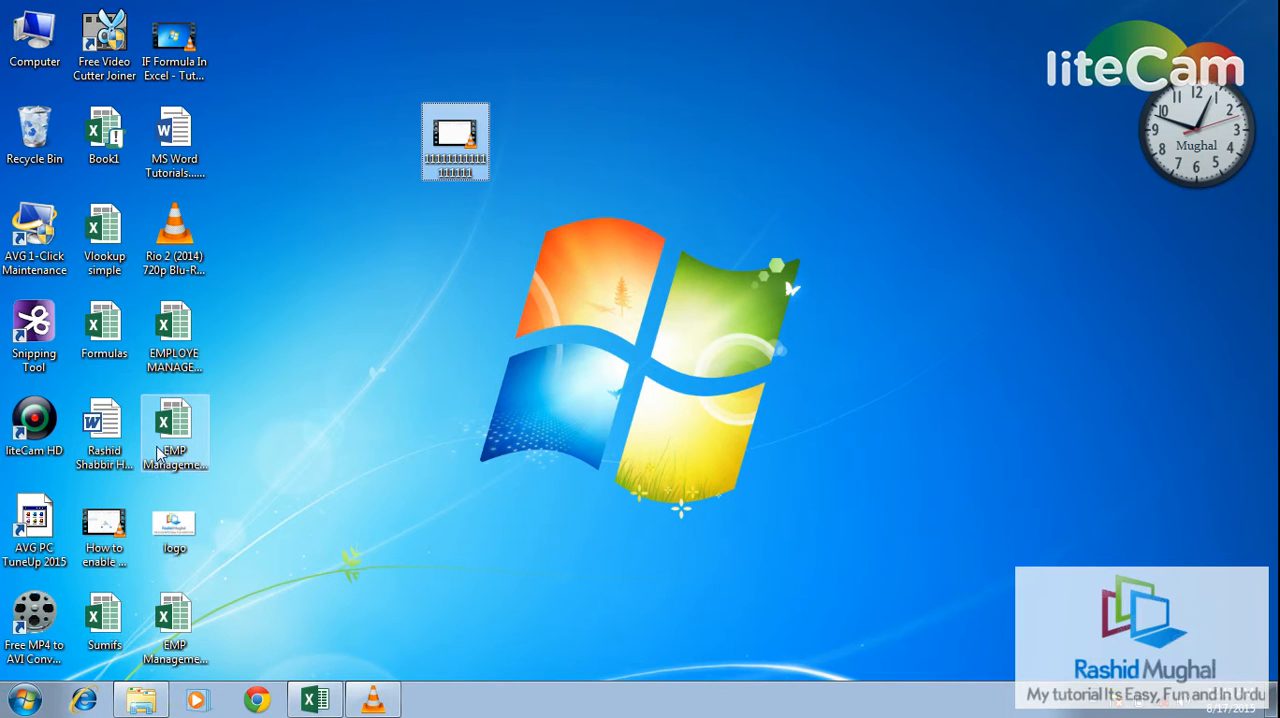
click(184, 421)
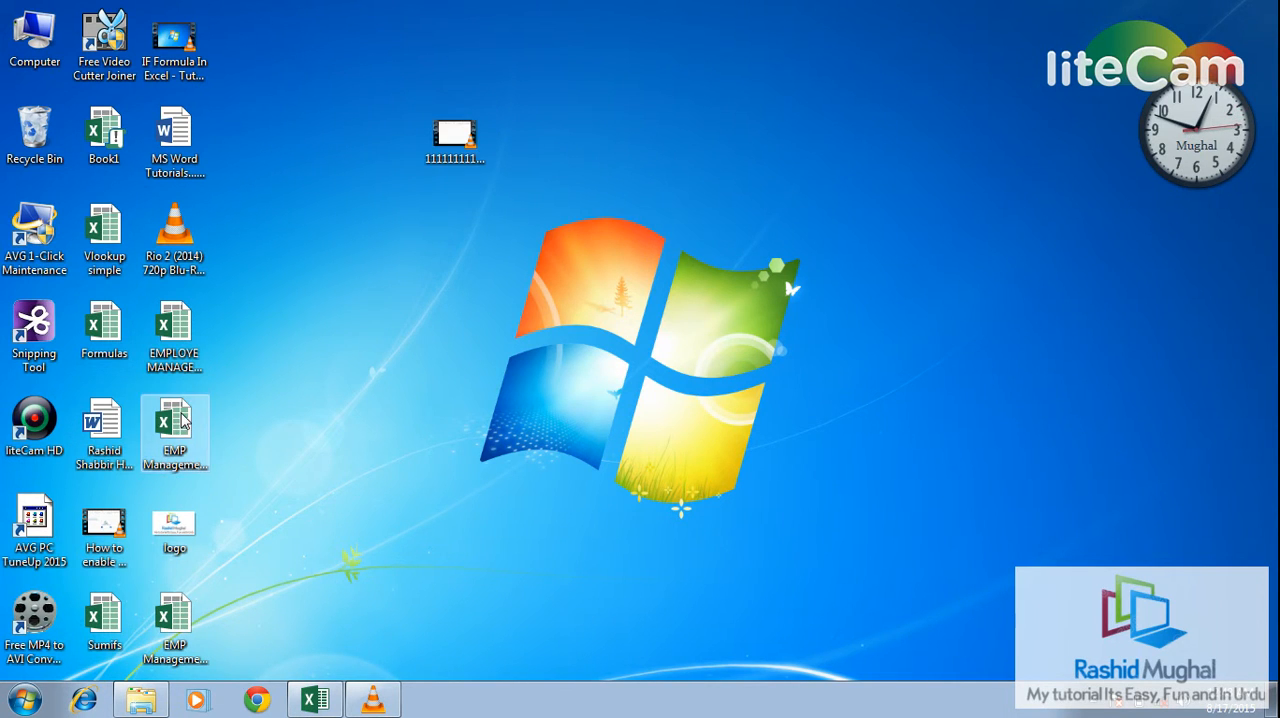
double_click(184, 421)
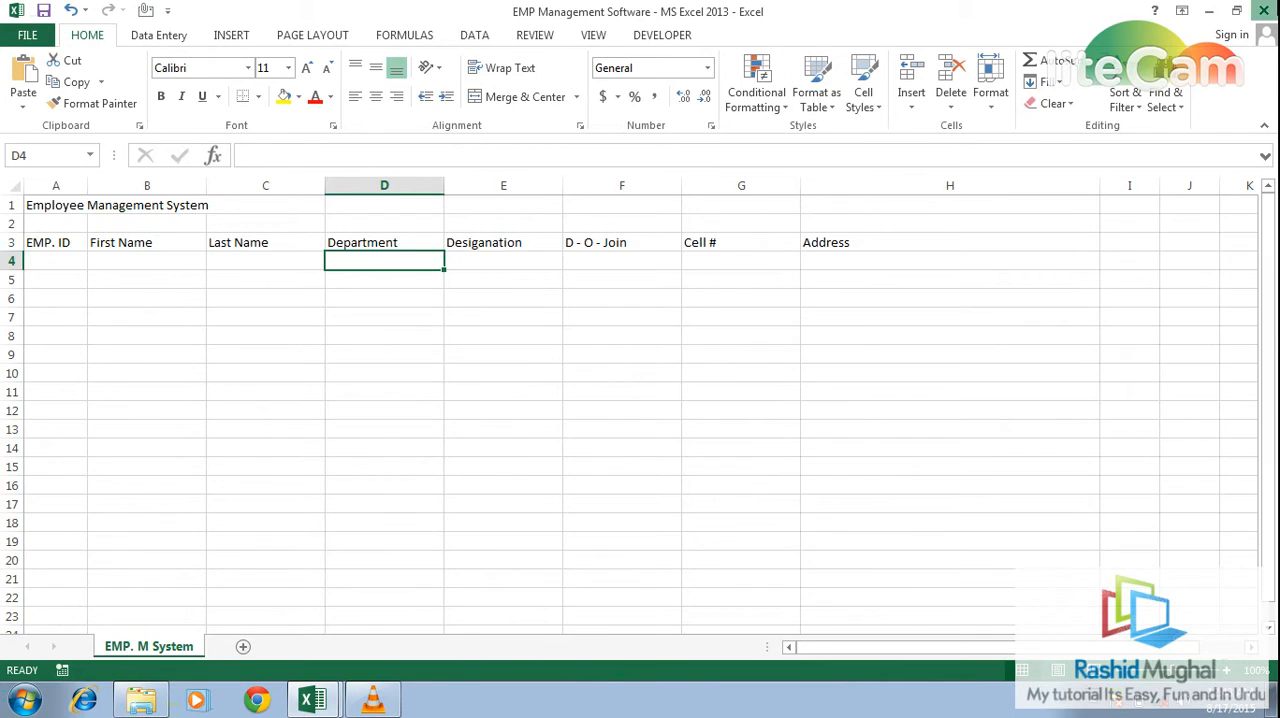
click(1268, 10)
- Open the EMPLOYE MANAGEMENT workbook from the desktop and go to its E.D Base sheet
key(super+d)
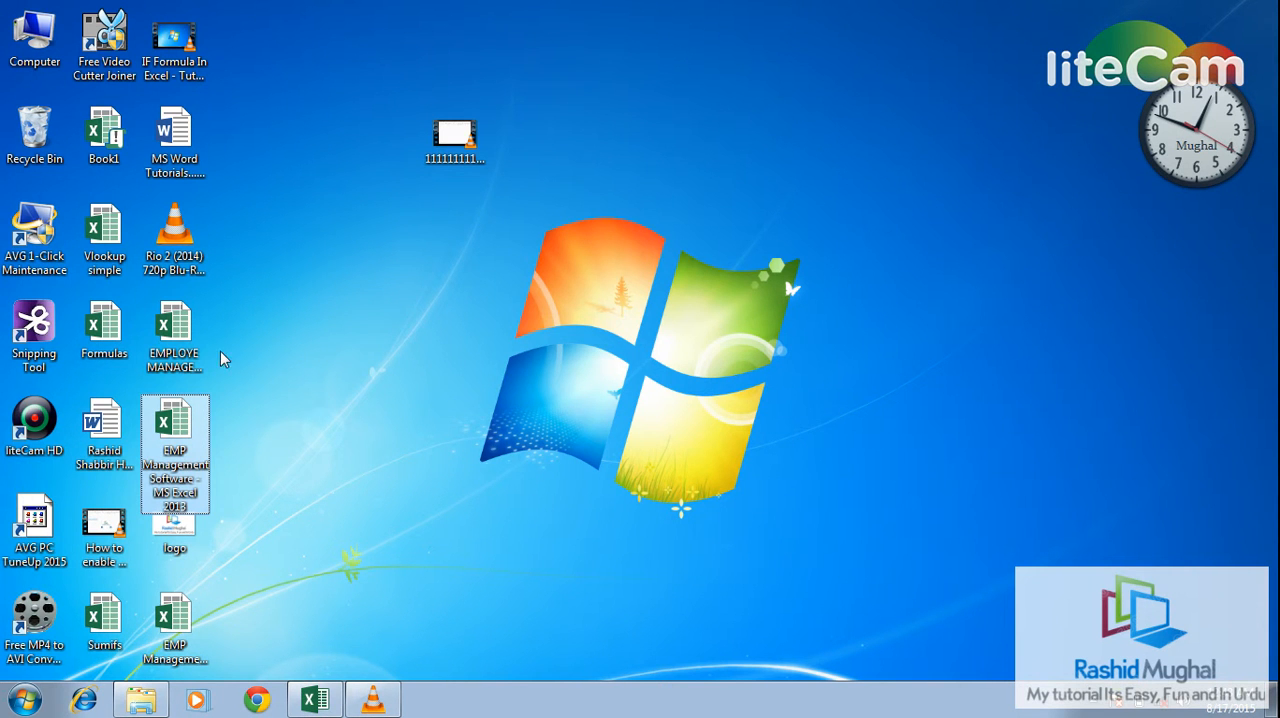
double_click(176, 338)
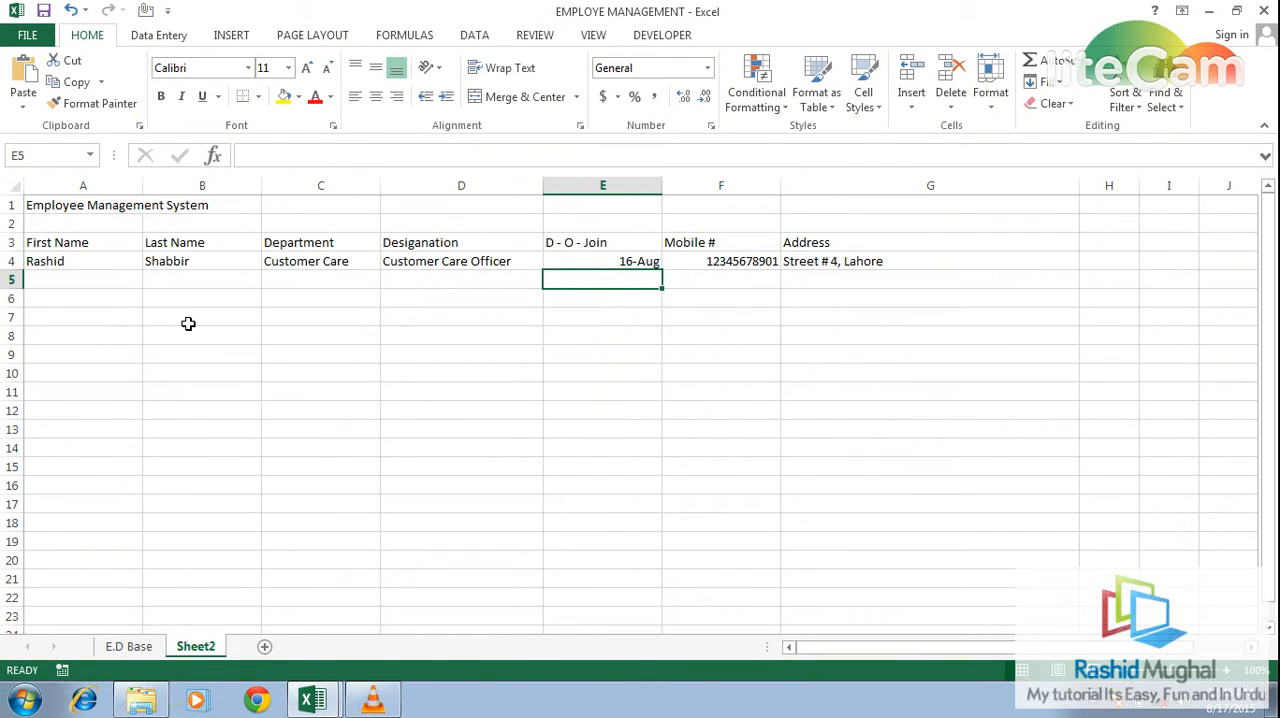
key(ctrl+Page_Up)
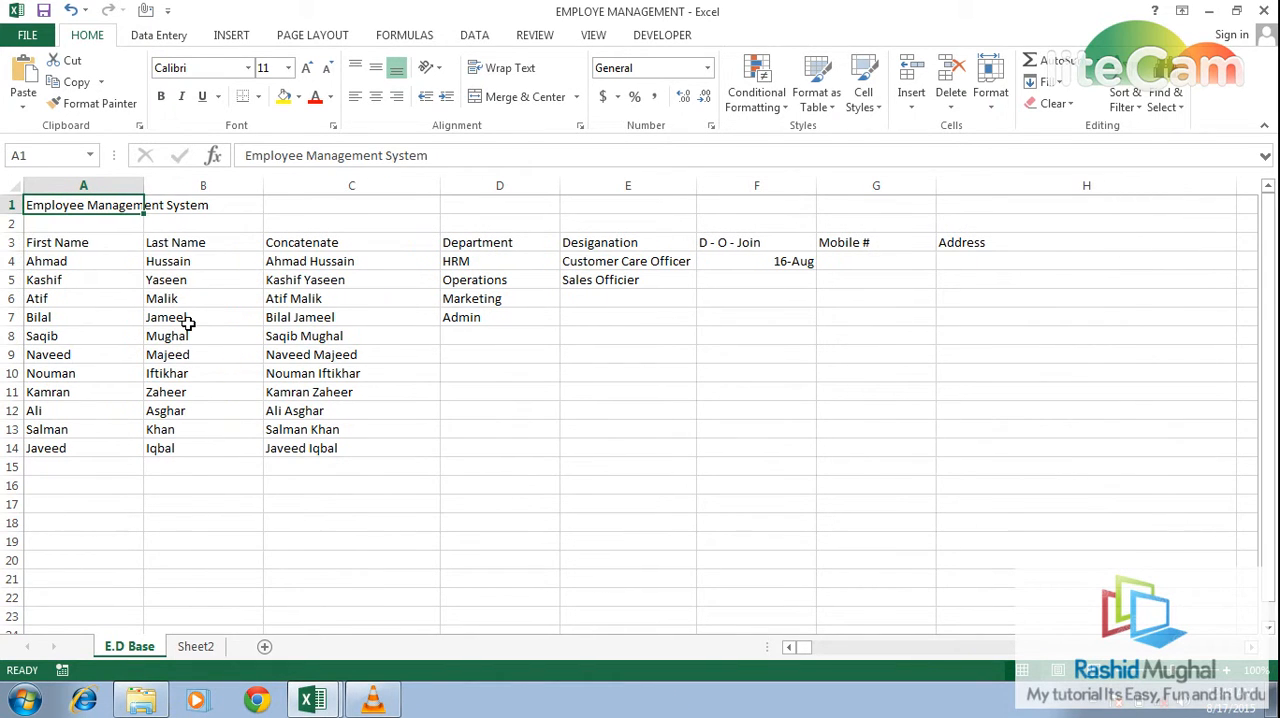
- Copy the first and last names in A4:B14 and paste them into B5:C15 of the EMP Management System workbook
key(Down)
key(Down)
key(Down)
key(shift+Right)
key(shift+Down)
key(shift+Down)
key(shift+Down)
key(shift+Down)
key(shift+Down)
key(shift+Down)
key(shift+Down)
key(shift+Down)
key(shift+Down)
key(shift+Down)
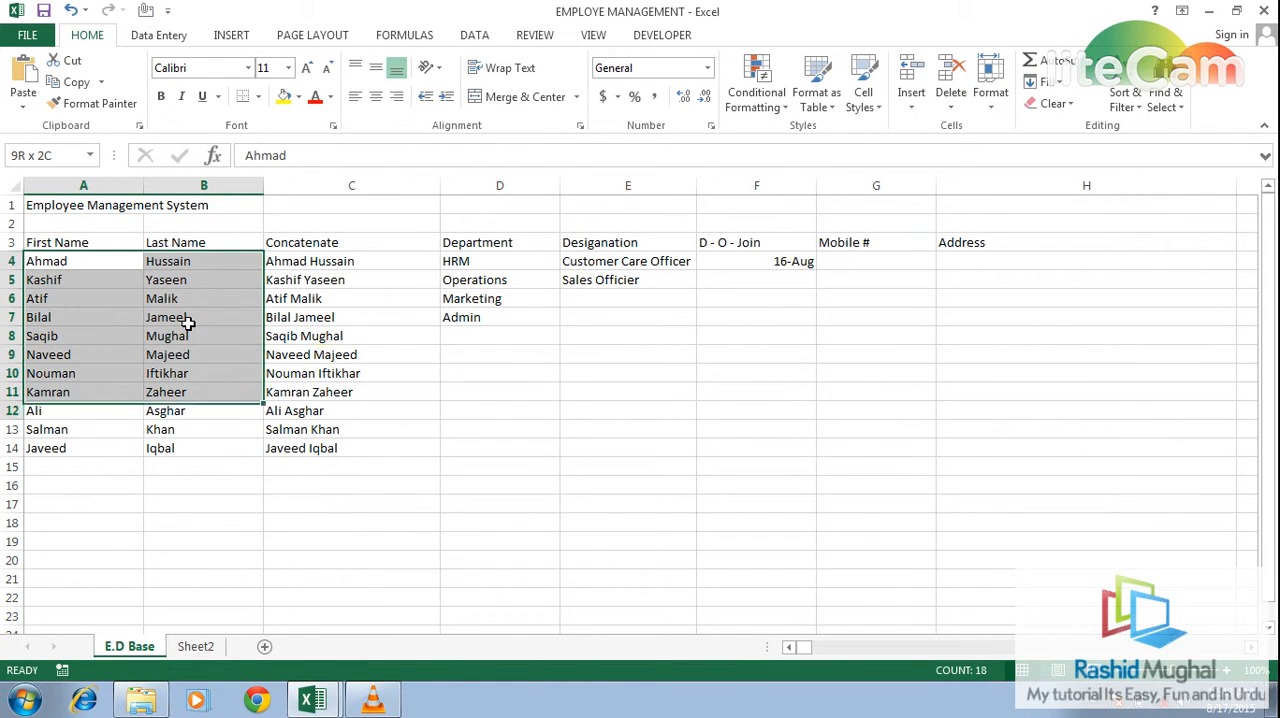
key(ctrl+c)
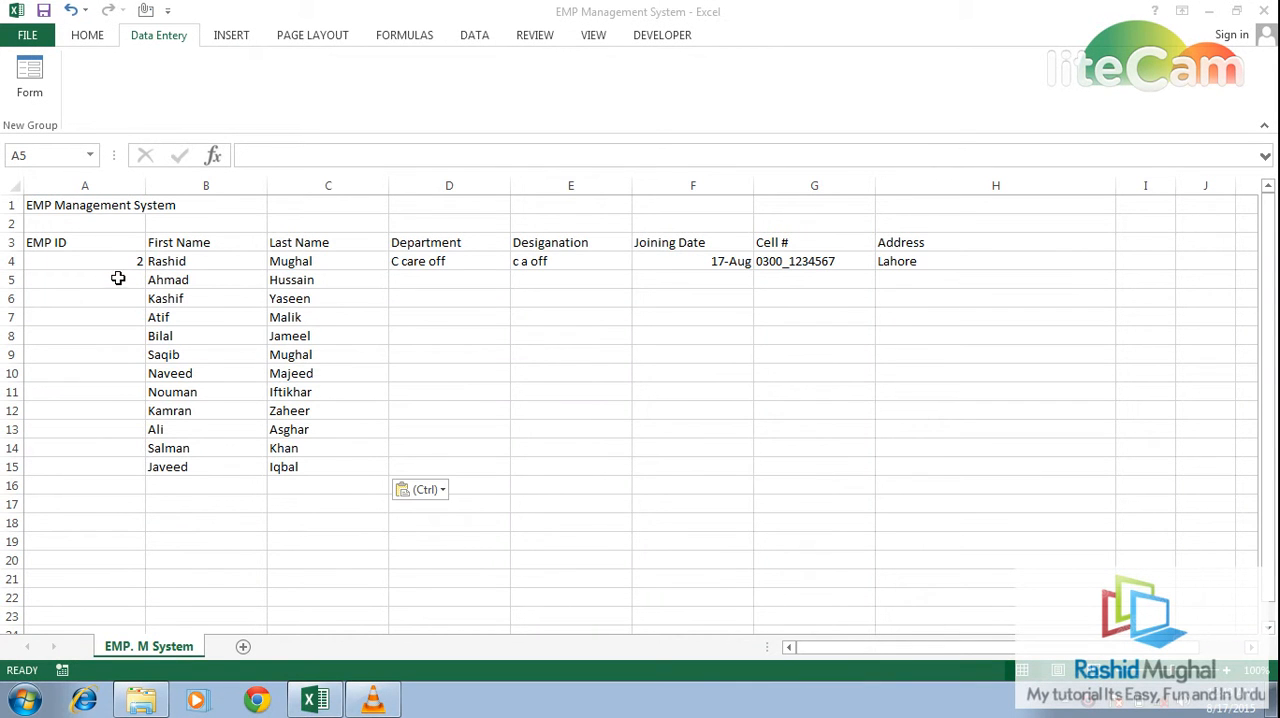
- Enter EMP IDs 3, 4, 5 and 6 in cells A5:A8
click(118, 278)
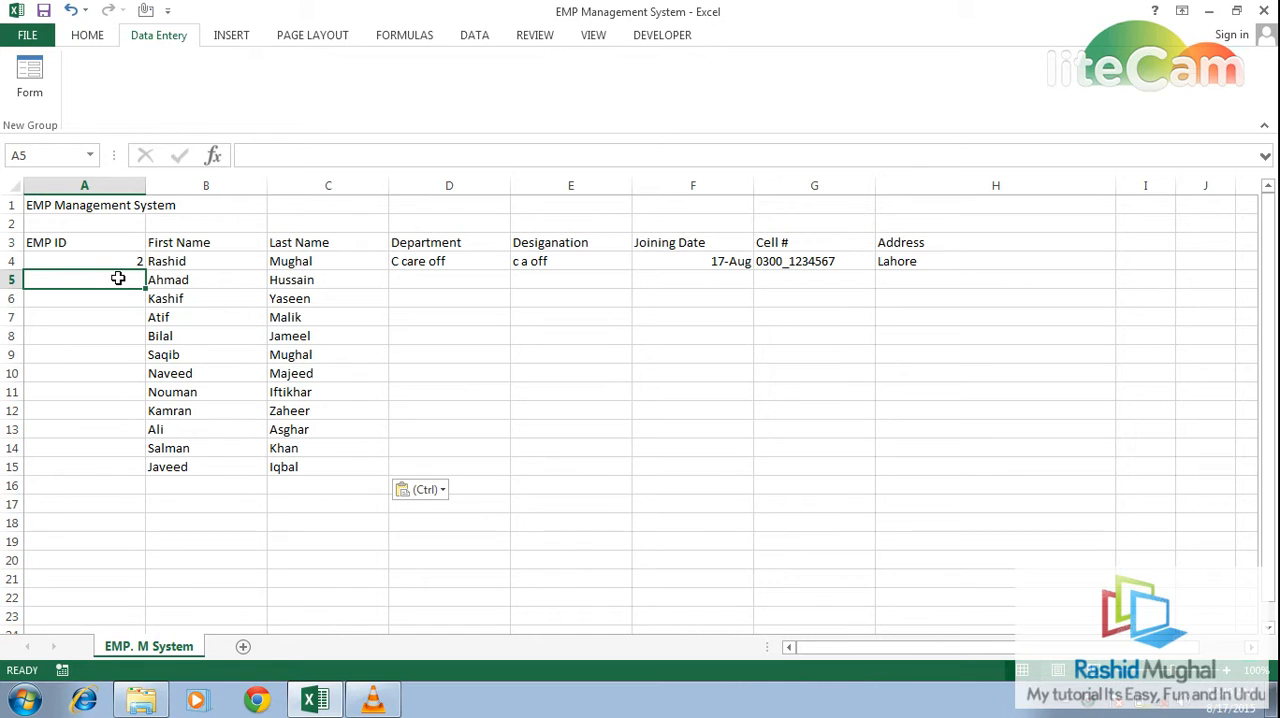
text(3)
key(Return)
text(4)
key(Return)
text(5)
key(Return)
text(6)
- Enter EMP IDs 7, 8 and 9 in cells A9:A11, and try to enter 0 in A12
key(Return)
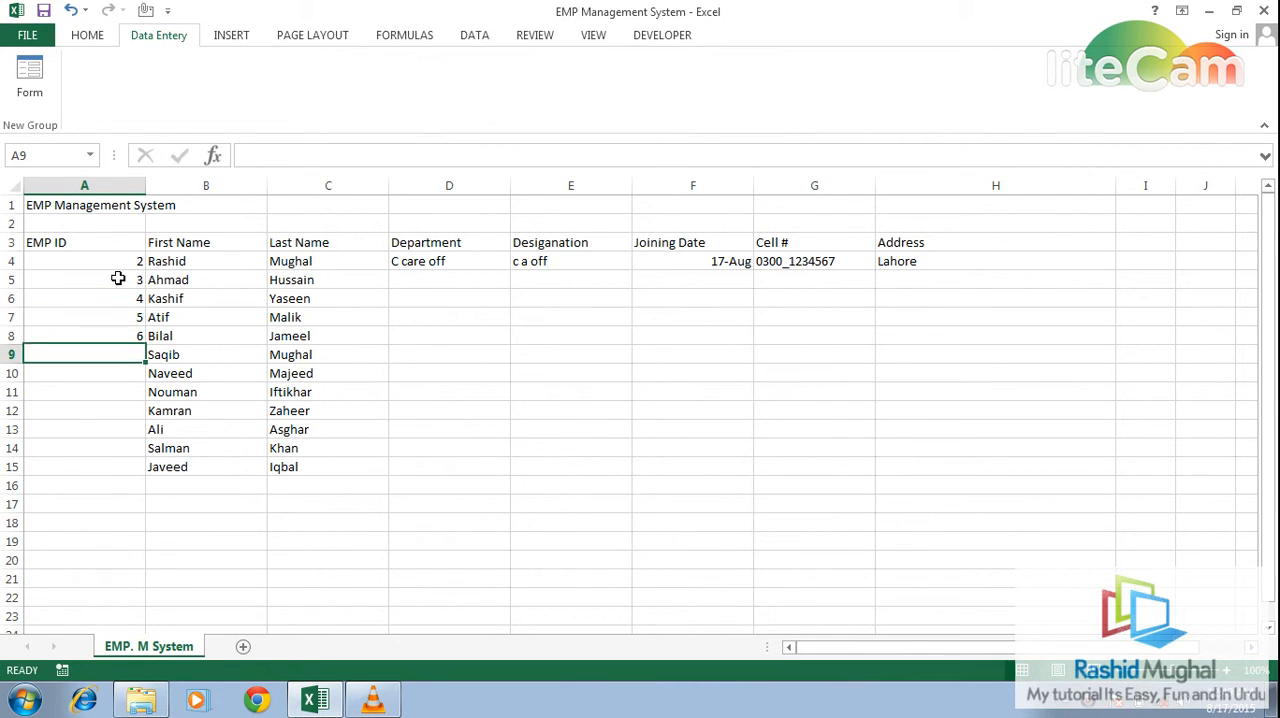
text(7)
key(Return)
text(8 9)
key(Return)
text(0)
key(Return)
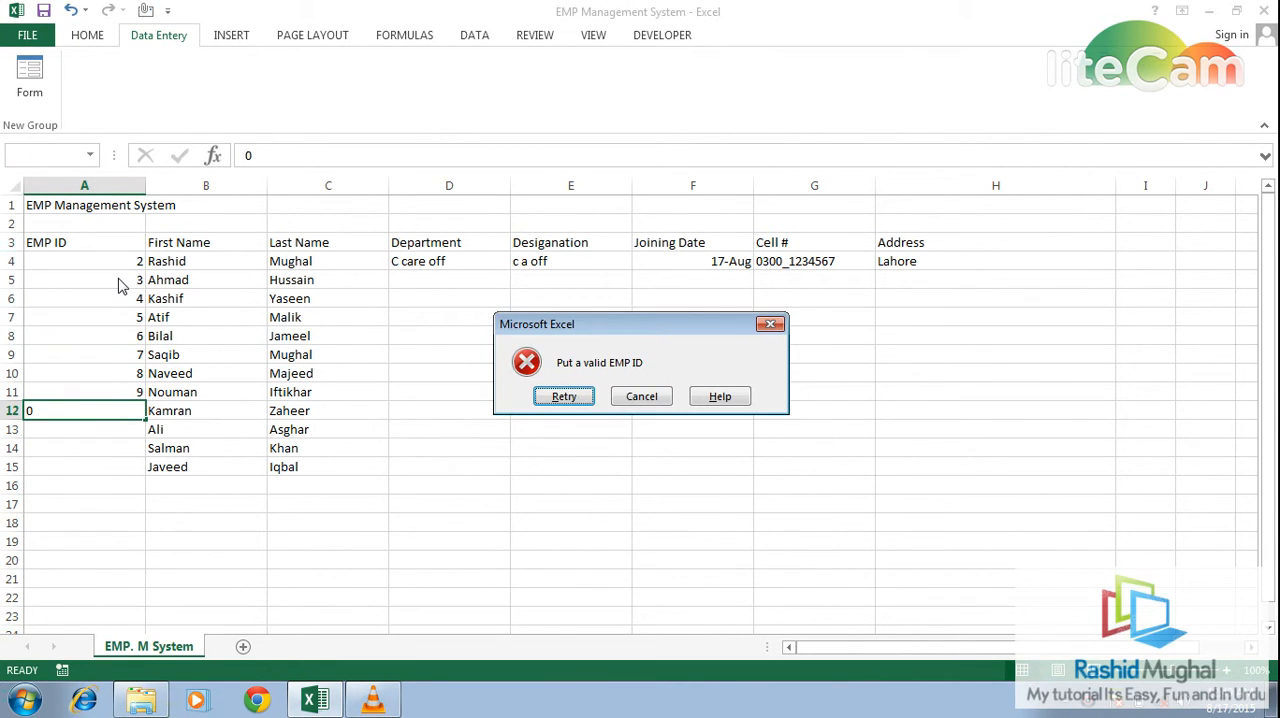
- Discard the 0 entry and enter EMP IDs 10 and 11 in cells A12:A13
click(770, 324)
text(10)
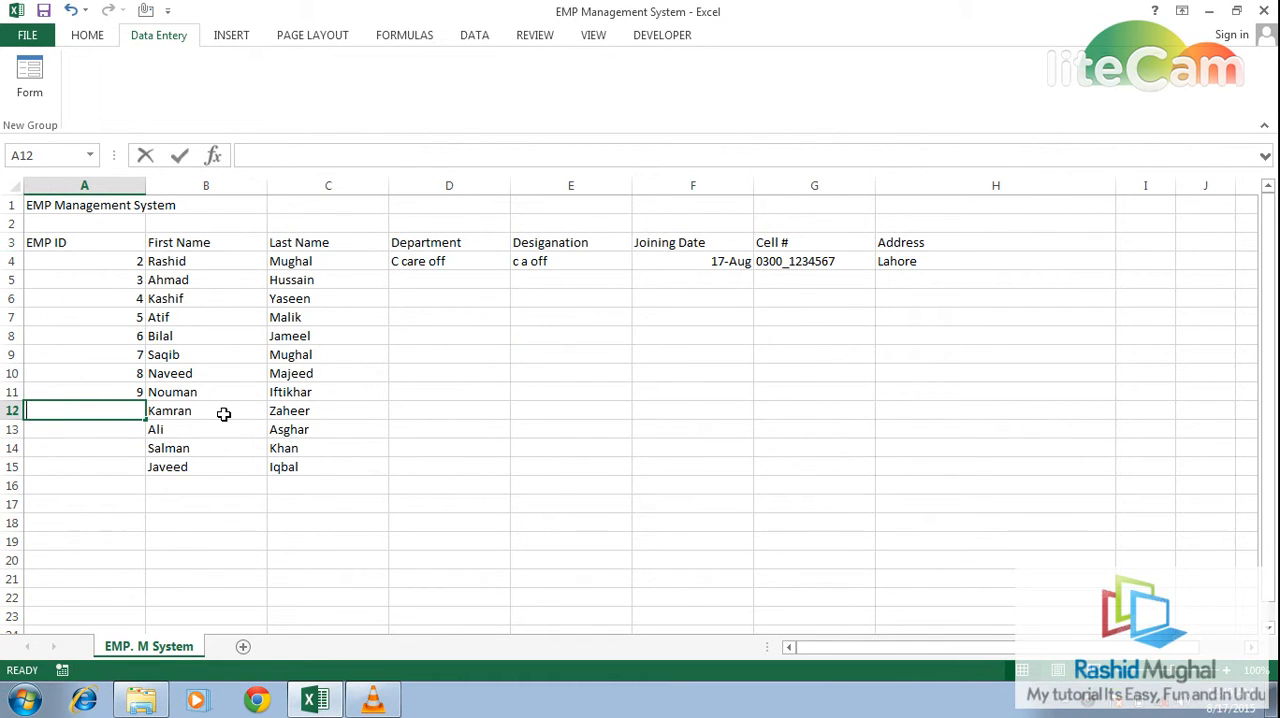
key(Return)
text(11)
key(Return)
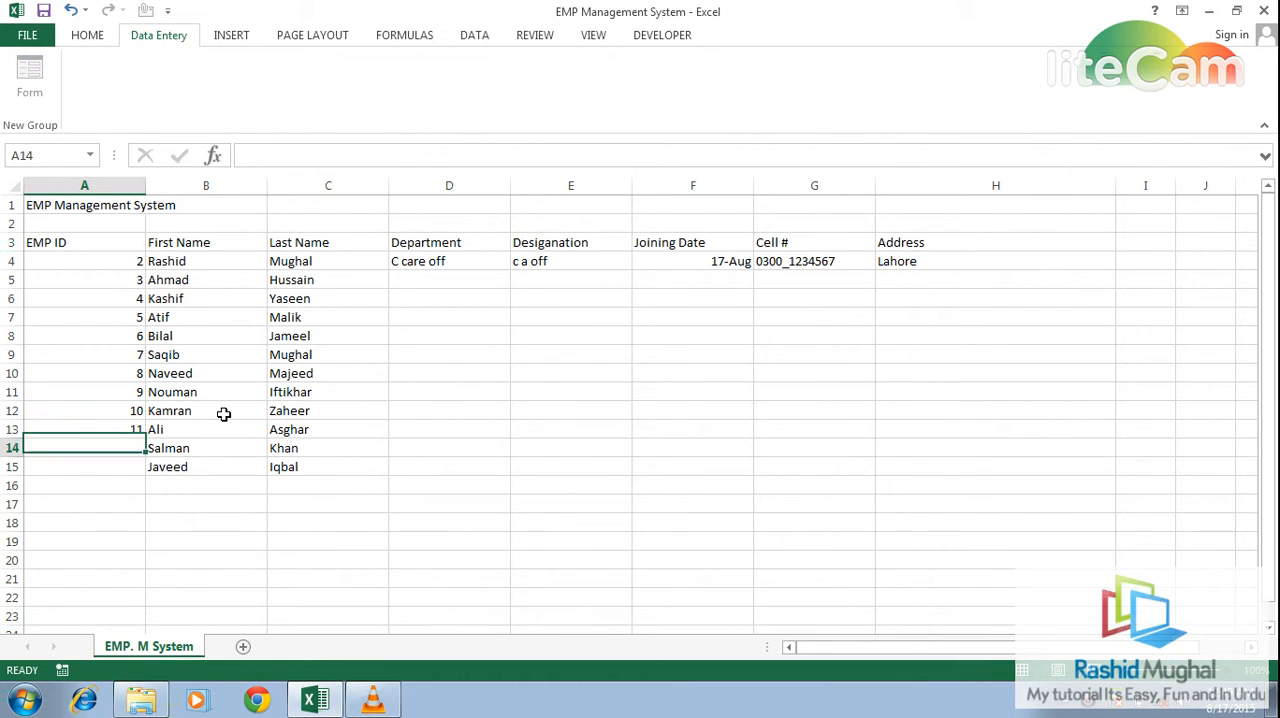
- Copy the department, designation, joining date, cell number and address in D4:H4 down through row 15
key(Up)
key(Up)
key(Up)
key(Up)
key(Up)
key(Right)
key(Right)
key(Right)
key(Up)
key(Up)
key(Up)
key(Up)
key(Up)
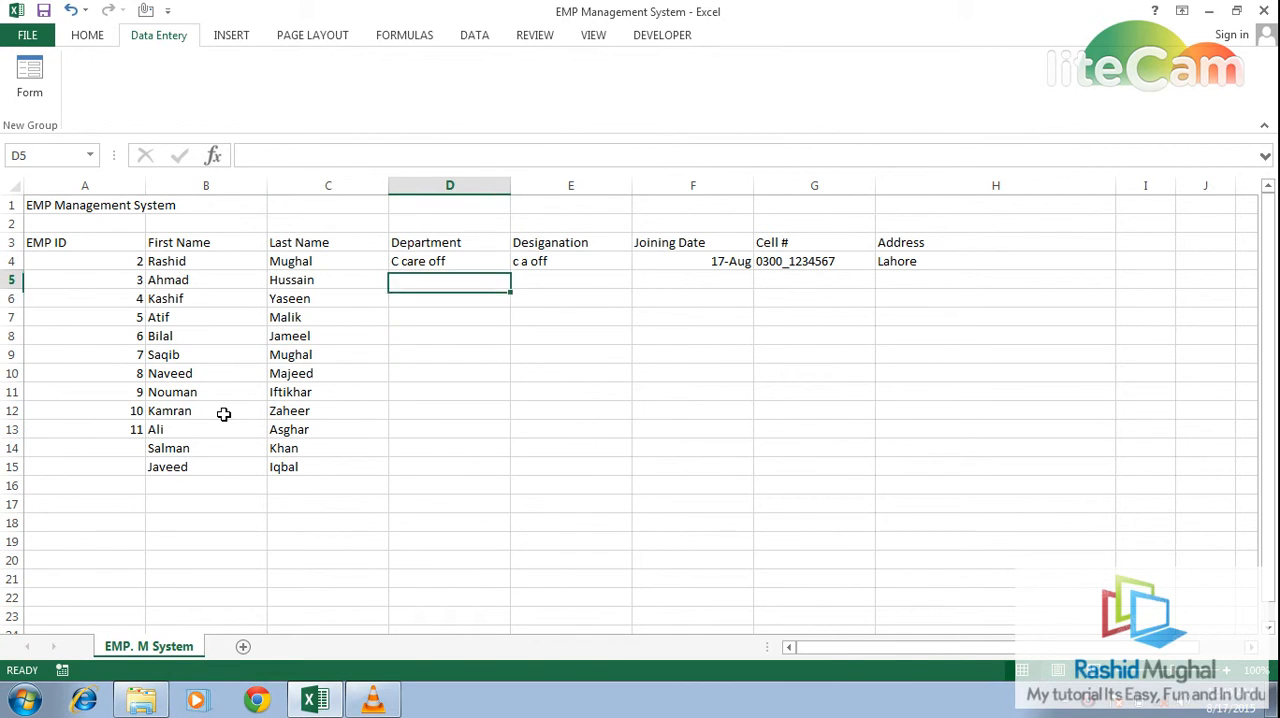
key(shift+Right)
key(shift+Right)
key(shift+Right)
key(shift+Right)
key(ctrl+c)
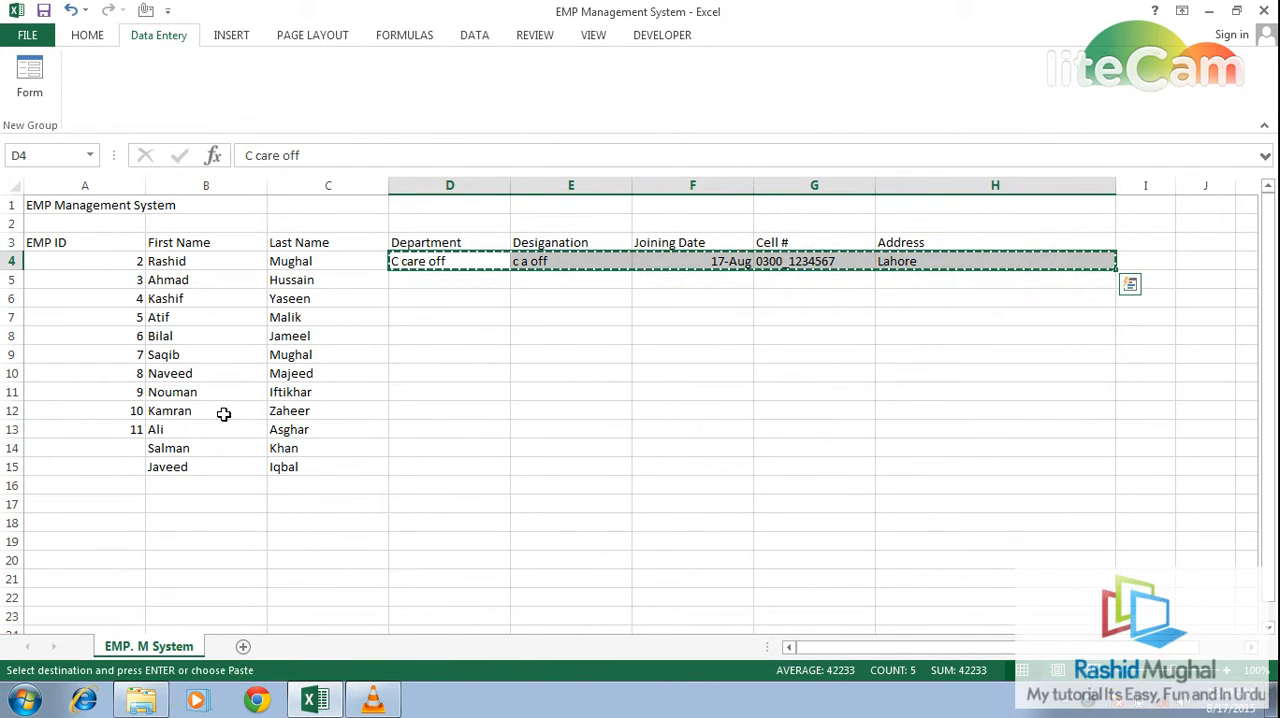
key(shift+Down)
key(shift+Down)
key(shift+Down)
key(shift+Down)
key(shift+Down)
key(shift+Down)
key(shift+Down)
key(shift+Down)
key(shift+Down)
key(shift+Down)
key(shift+Down)
key(ctrl+v)
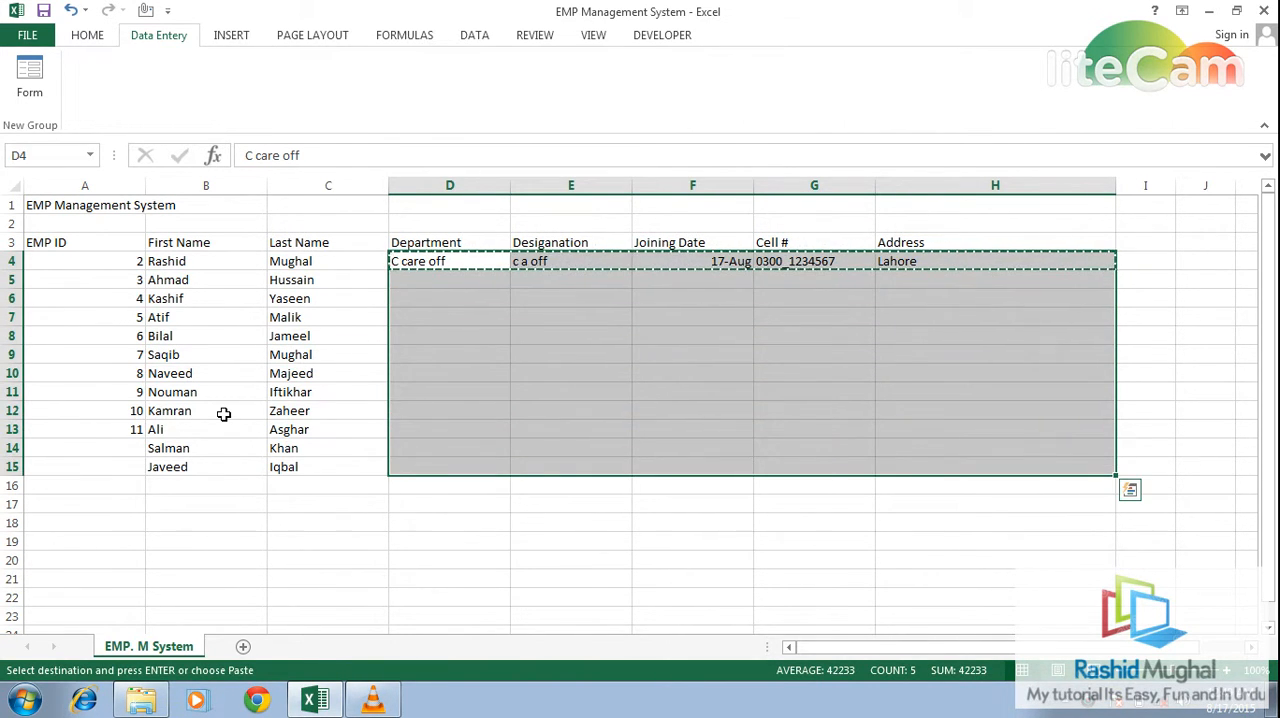
- Enter EMP IDs 12 and 13 in cells A14:A15
key(Down)
key(Left)
key(Left)
key(Left)
key(Down)
key(Down)
key(Down)
key(Down)
key(Down)
key(Down)
key(Down)
key(Down)
key(Down)
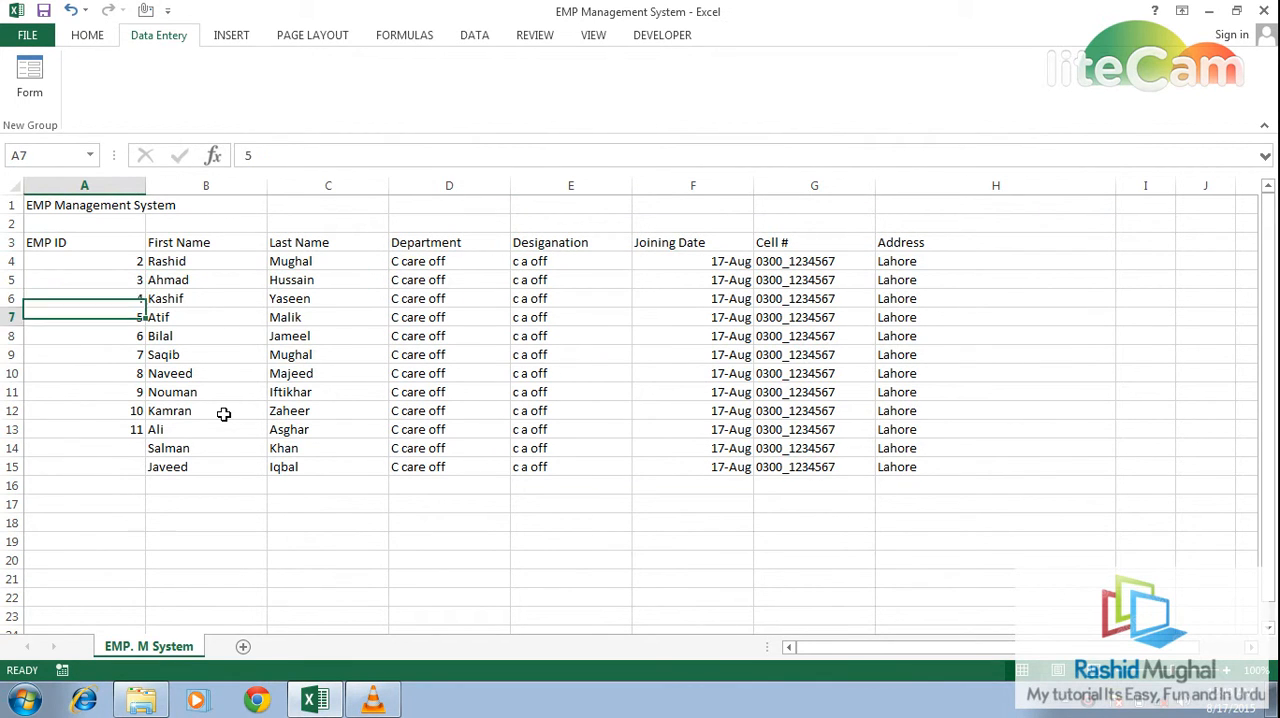
text(12)
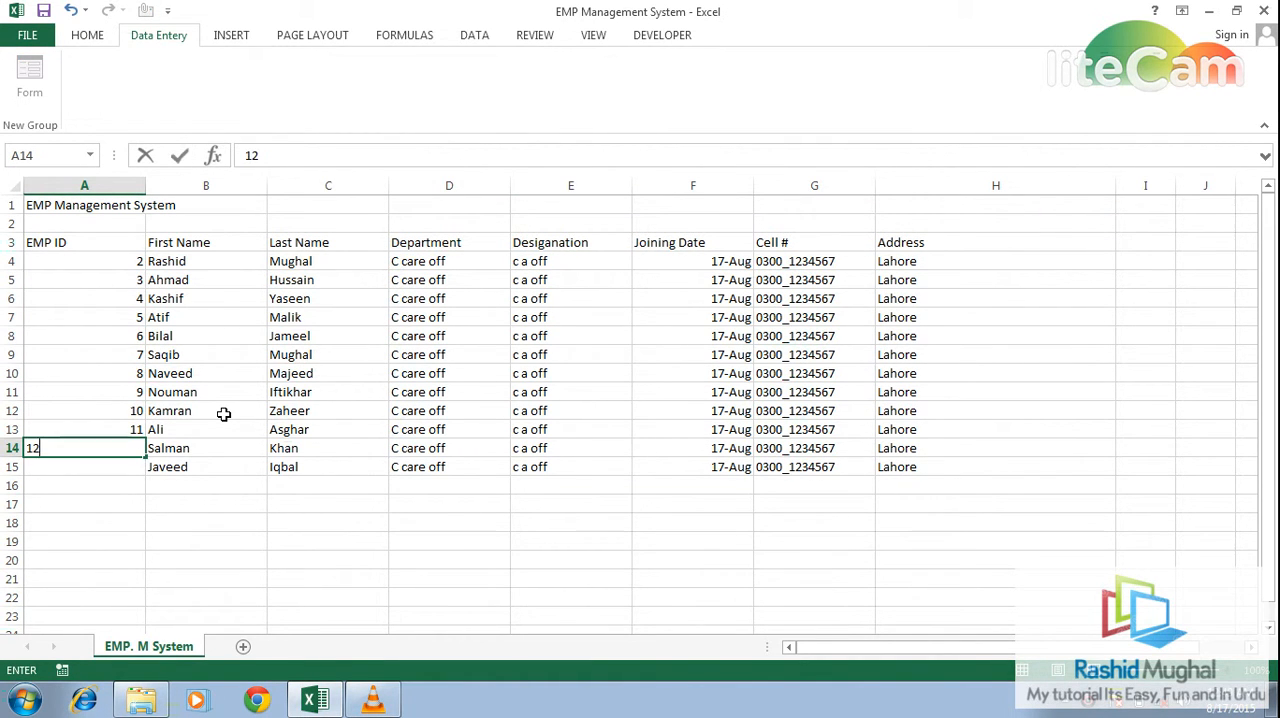
key(Return)
text(13)
key(ctrl+Return)
- Open the data form for the employee list from header cell A3
key(Up)
key(Up)
key(Up)
key(Up)
key(Up)
key(Up)
key(Up)
key(Up)
key(Up)
key(Up)
key(Up)
key(Up)
key(Up)
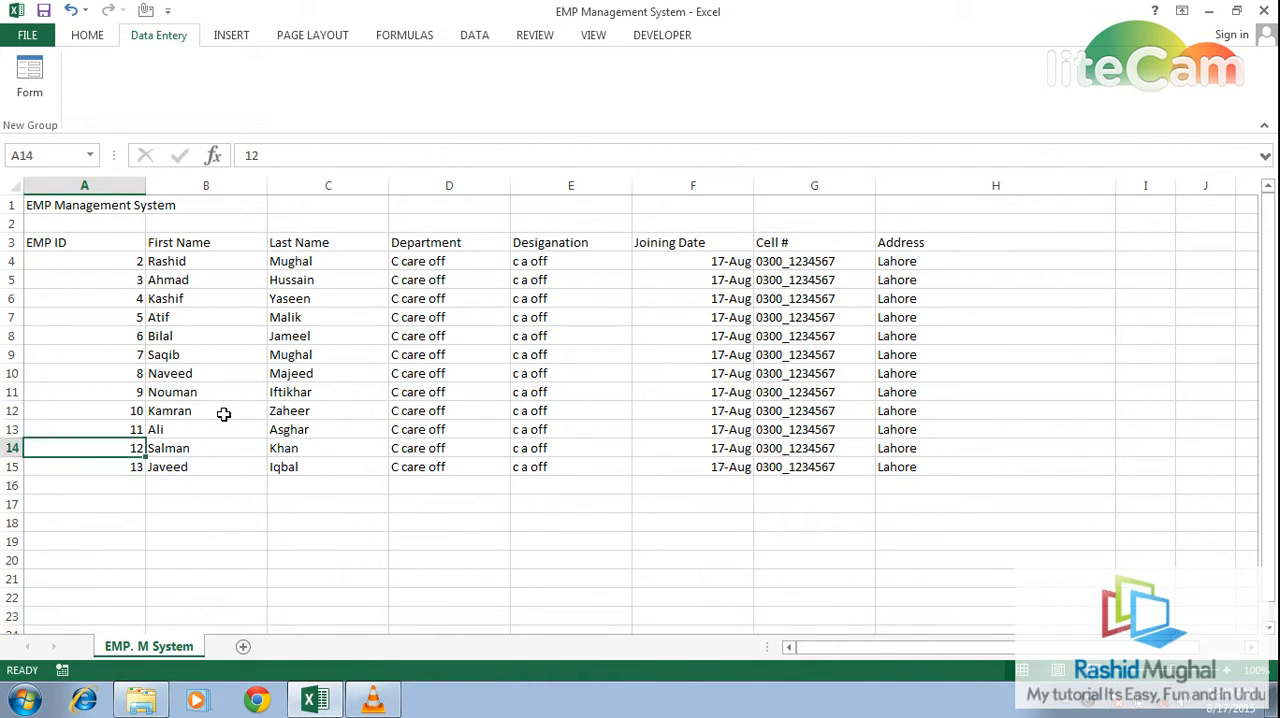
key(Down)
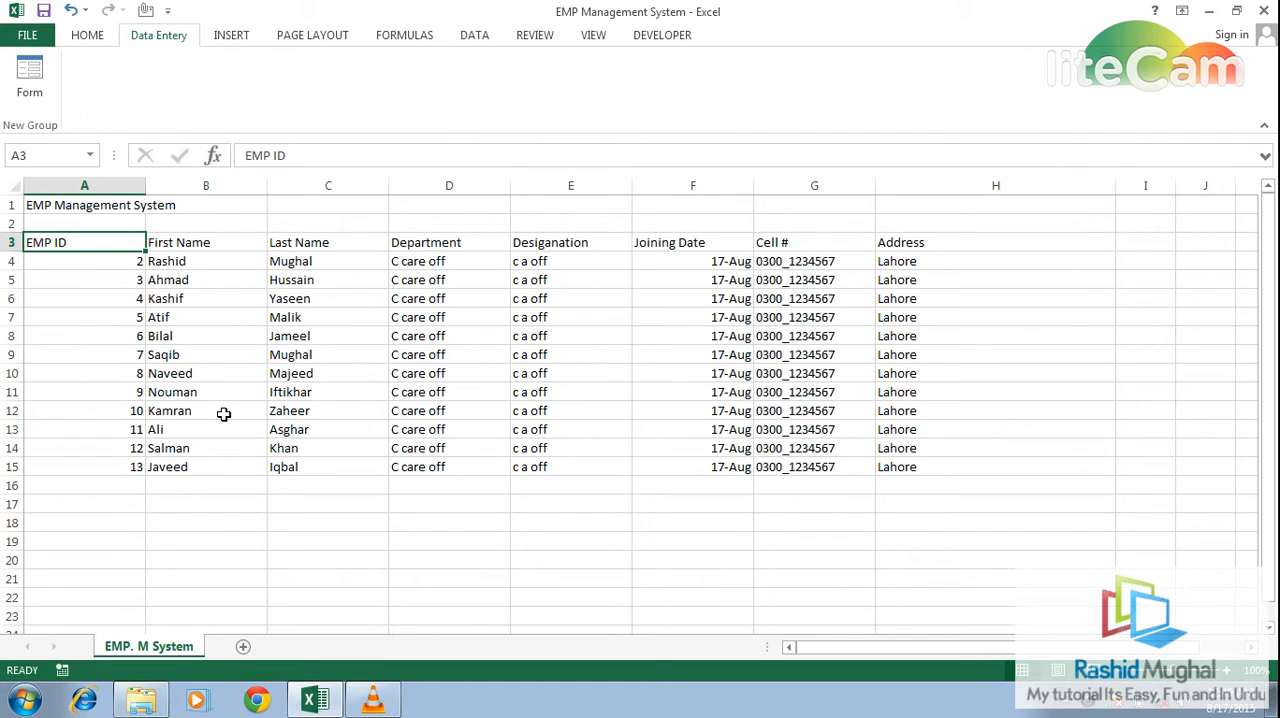
click(28, 80)
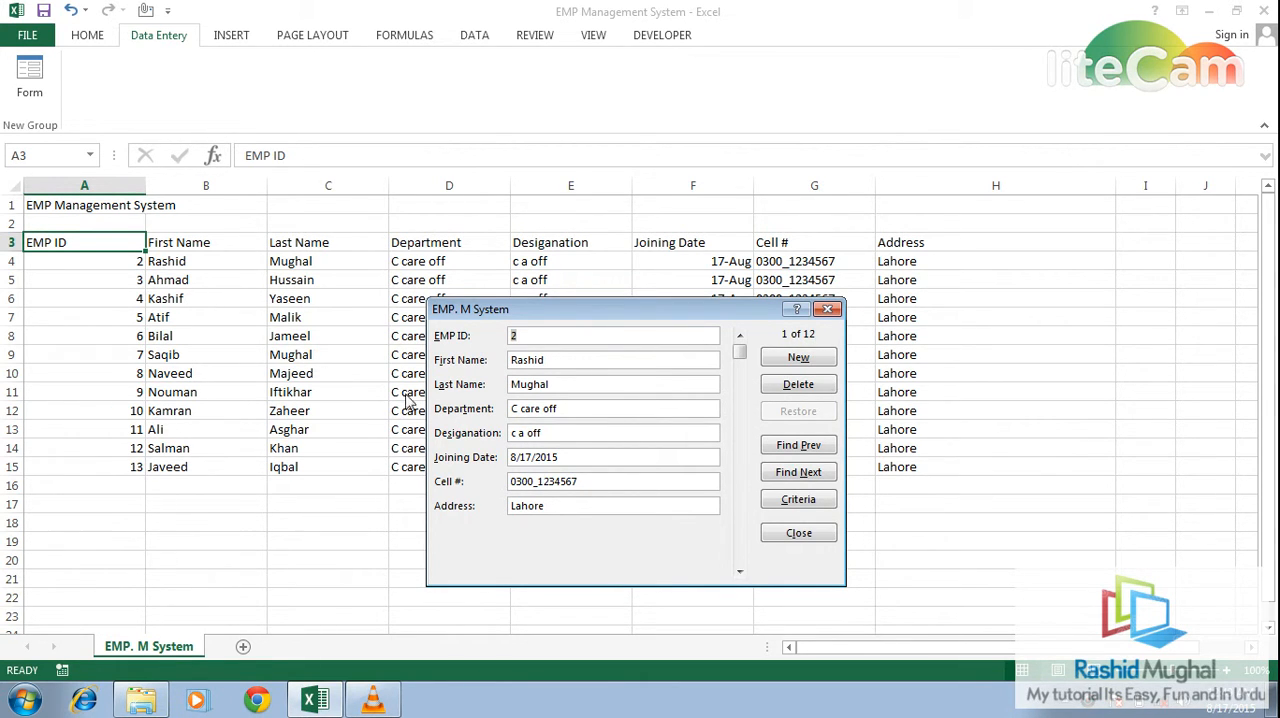
- Find the record with EMP ID 12 using the data form's search criteria
click(810, 505)
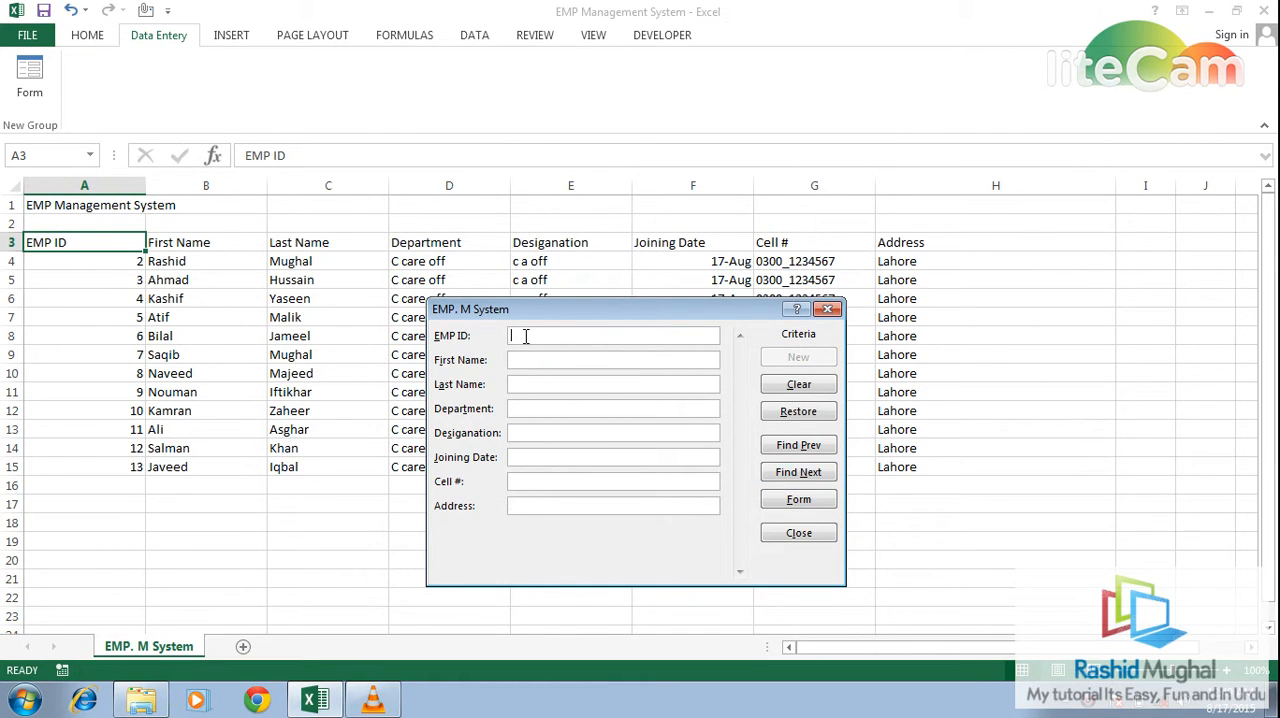
click(798, 447)
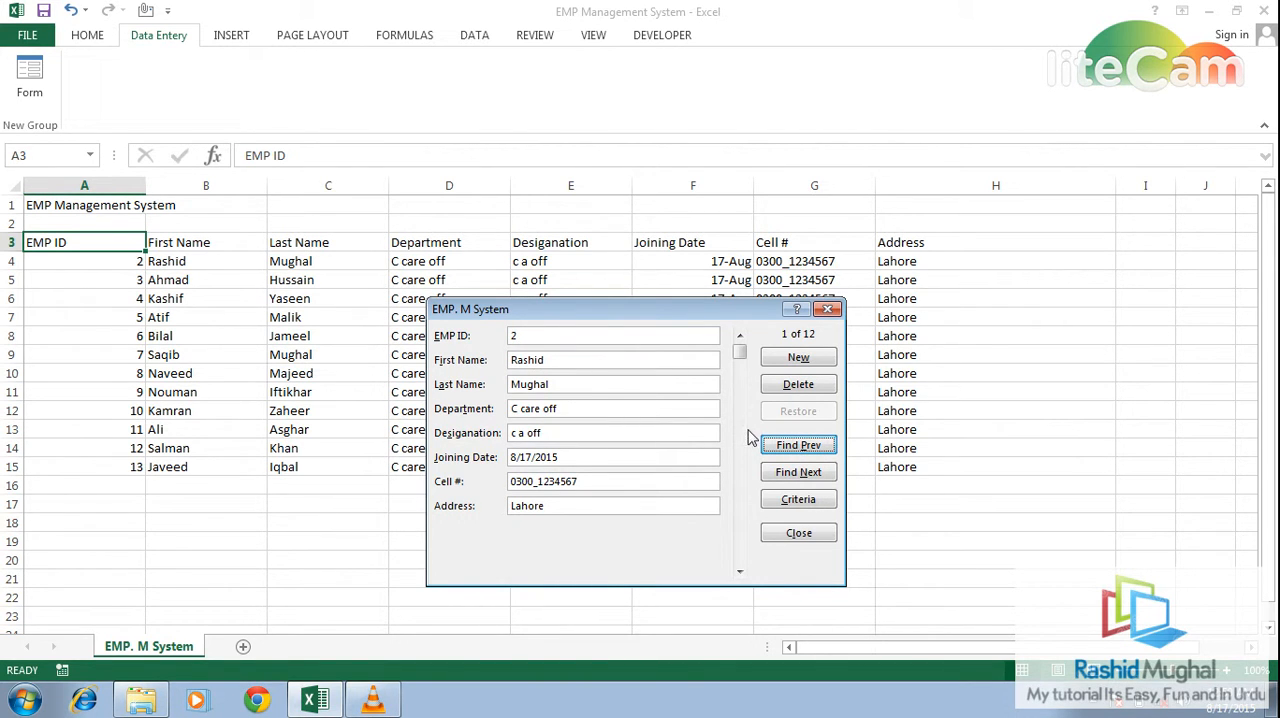
click(799, 450)
click(798, 474)
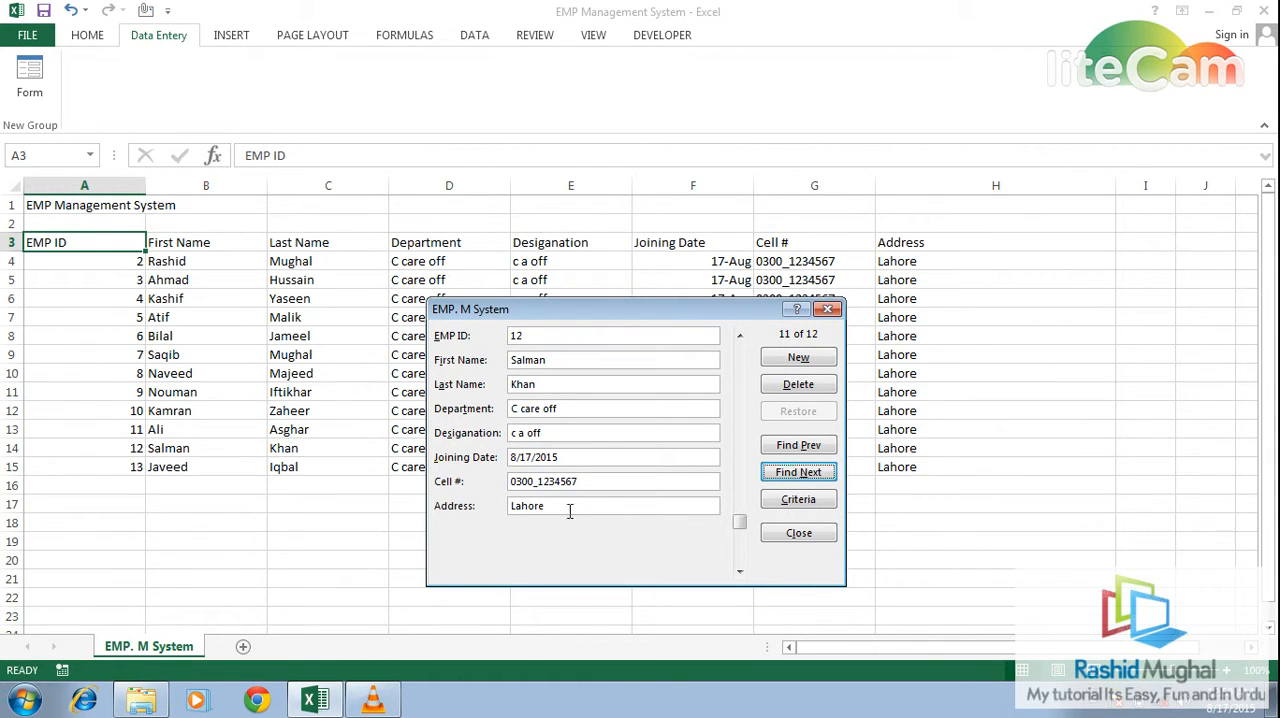
- Change the search criteria to EMP ID 13 and find the matching record
click(816, 501)
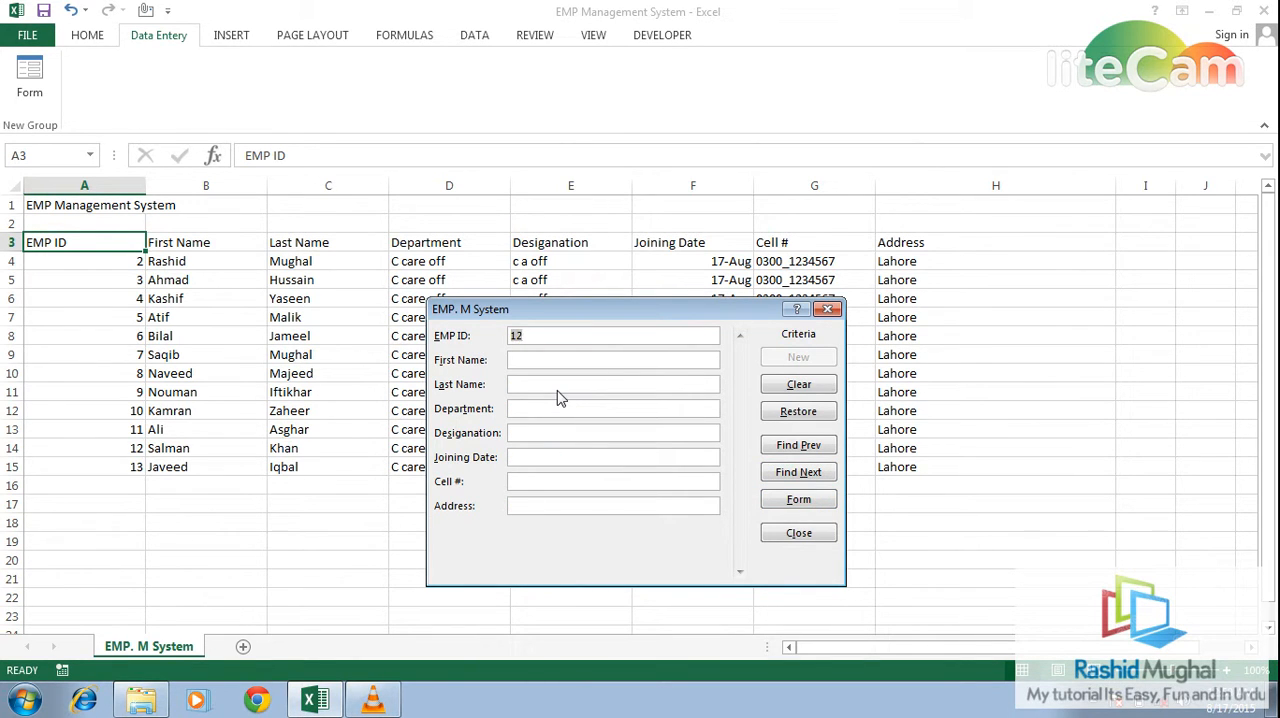
text(13)
click(798, 500)
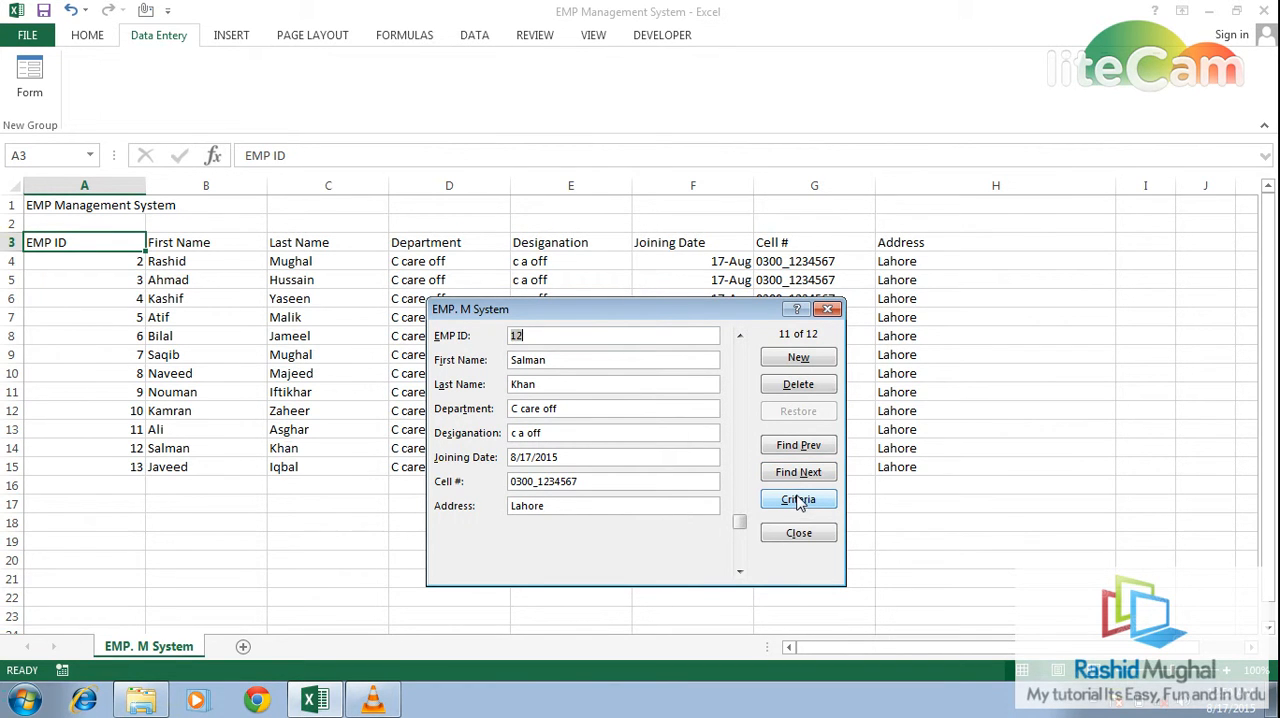
click(798, 473)
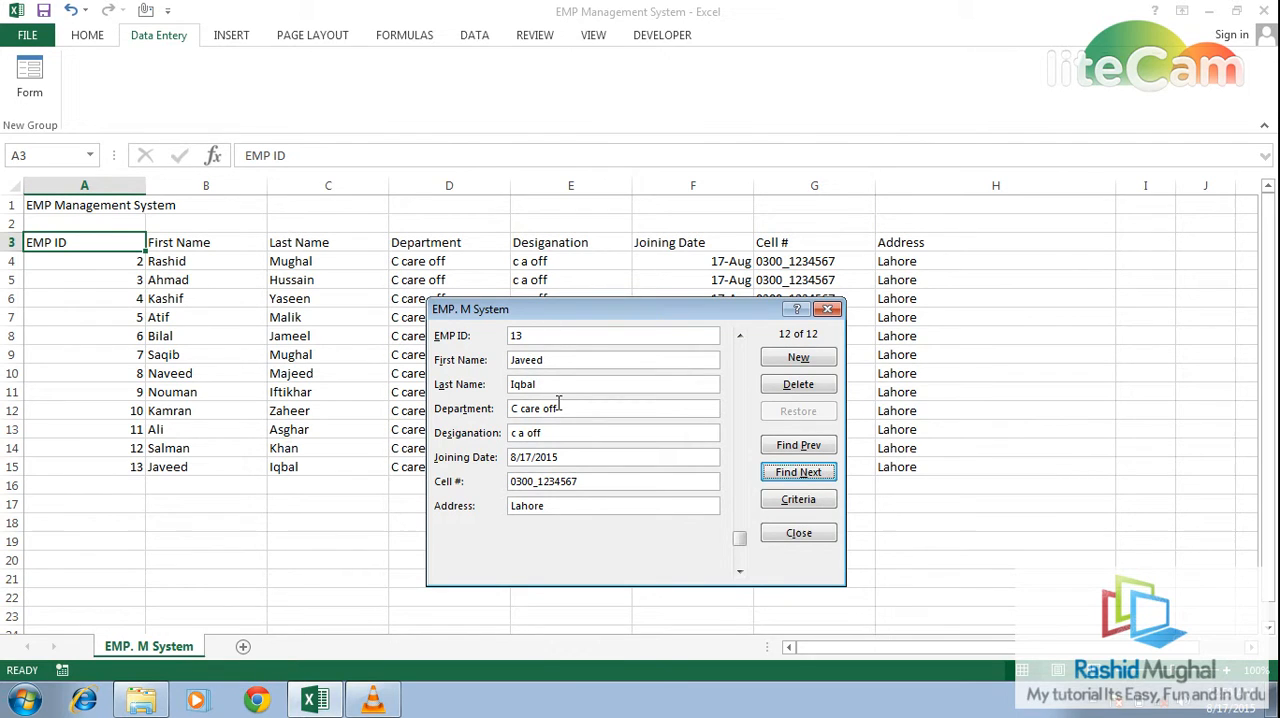
- Set the search criteria to EMP ID 5 and look up that record in both directions
click(792, 500)
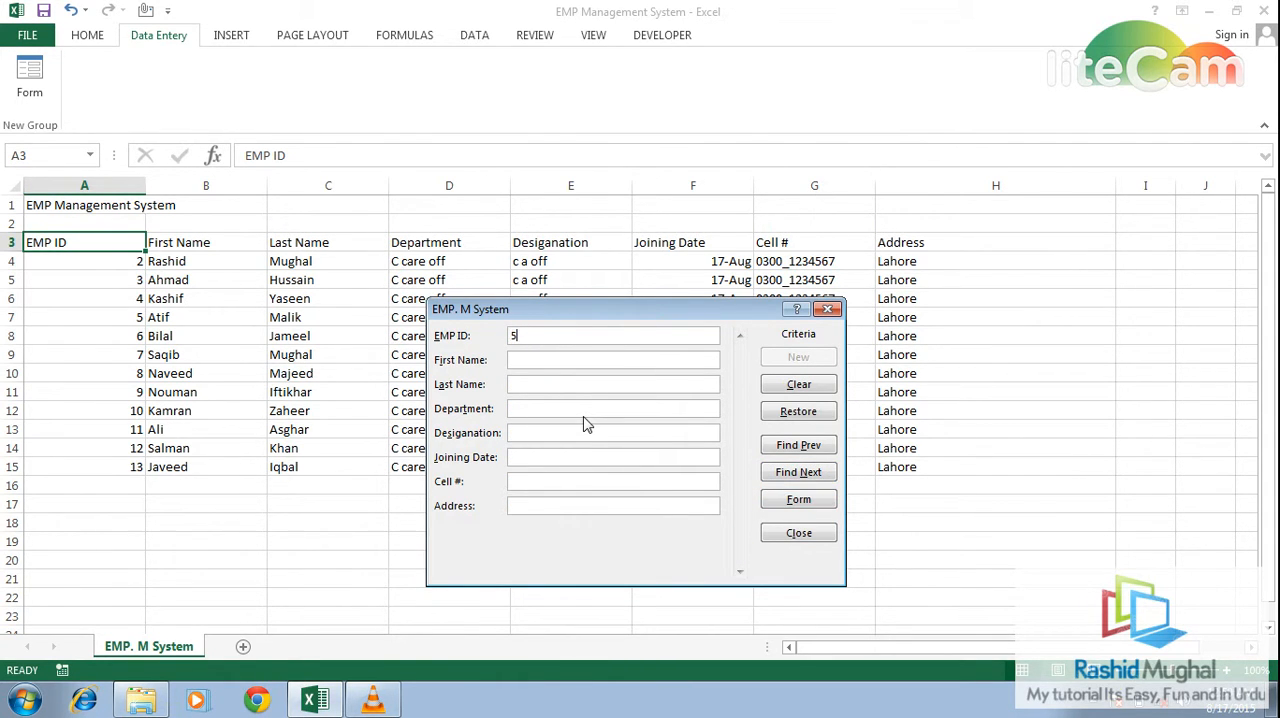
click(798, 499)
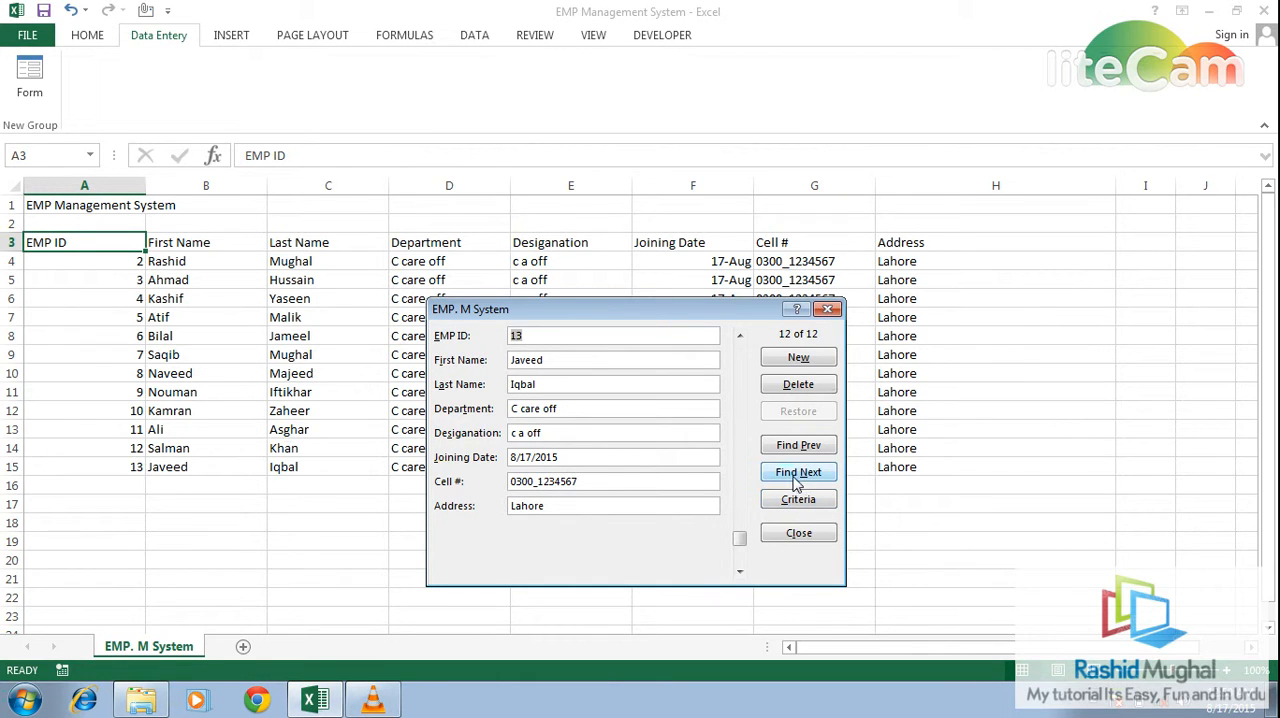
click(797, 476)
click(793, 446)
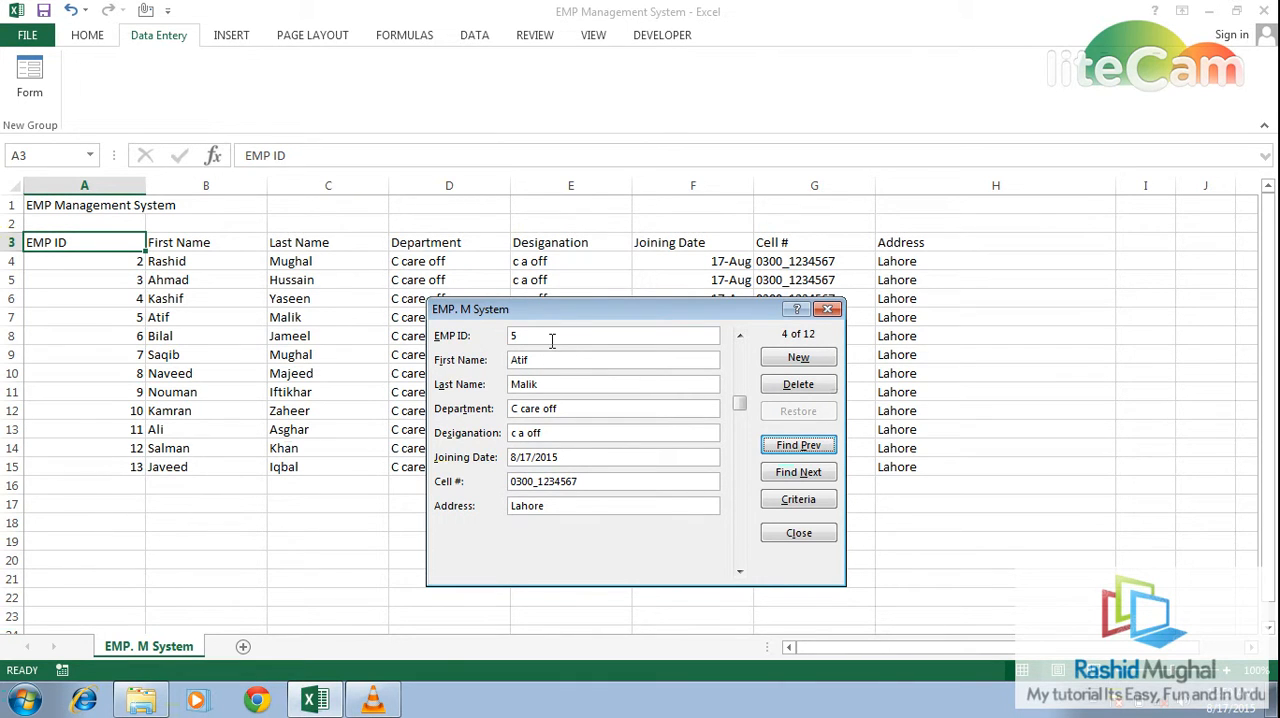
- Find the record with EMP ID 2 through the search criteria, and close the data form
click(782, 503)
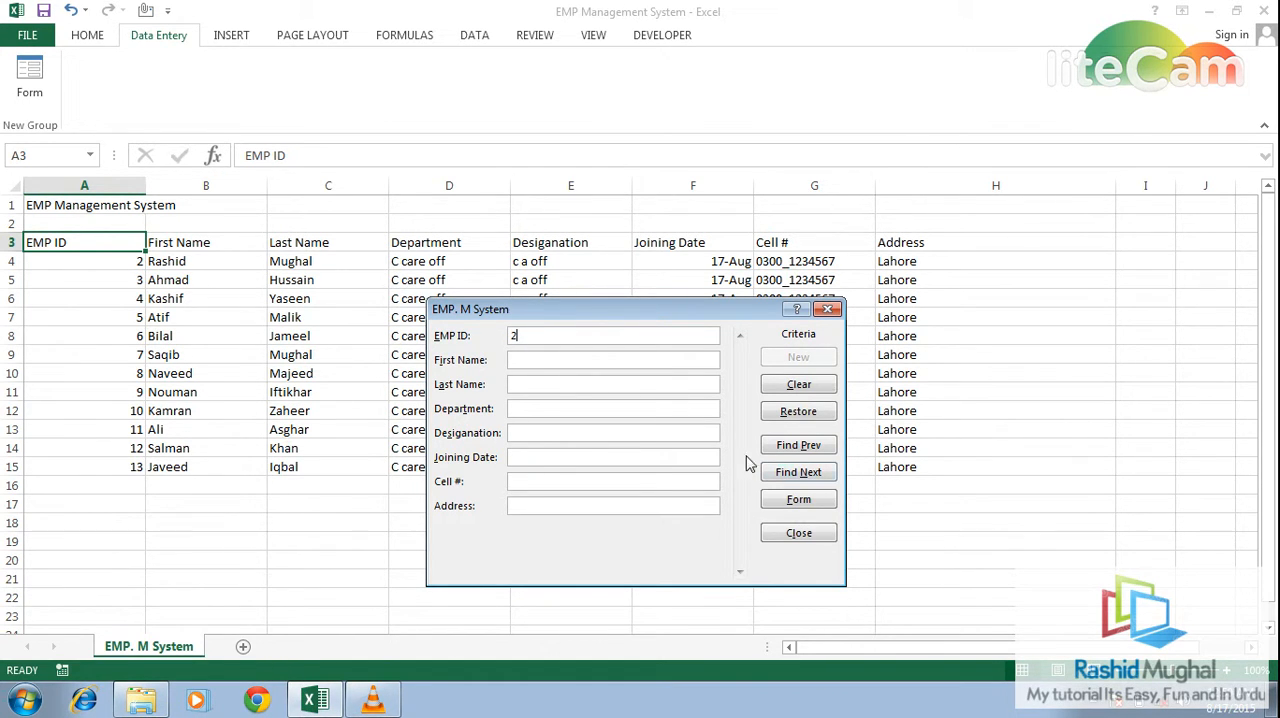
click(786, 500)
click(798, 445)
click(798, 445)
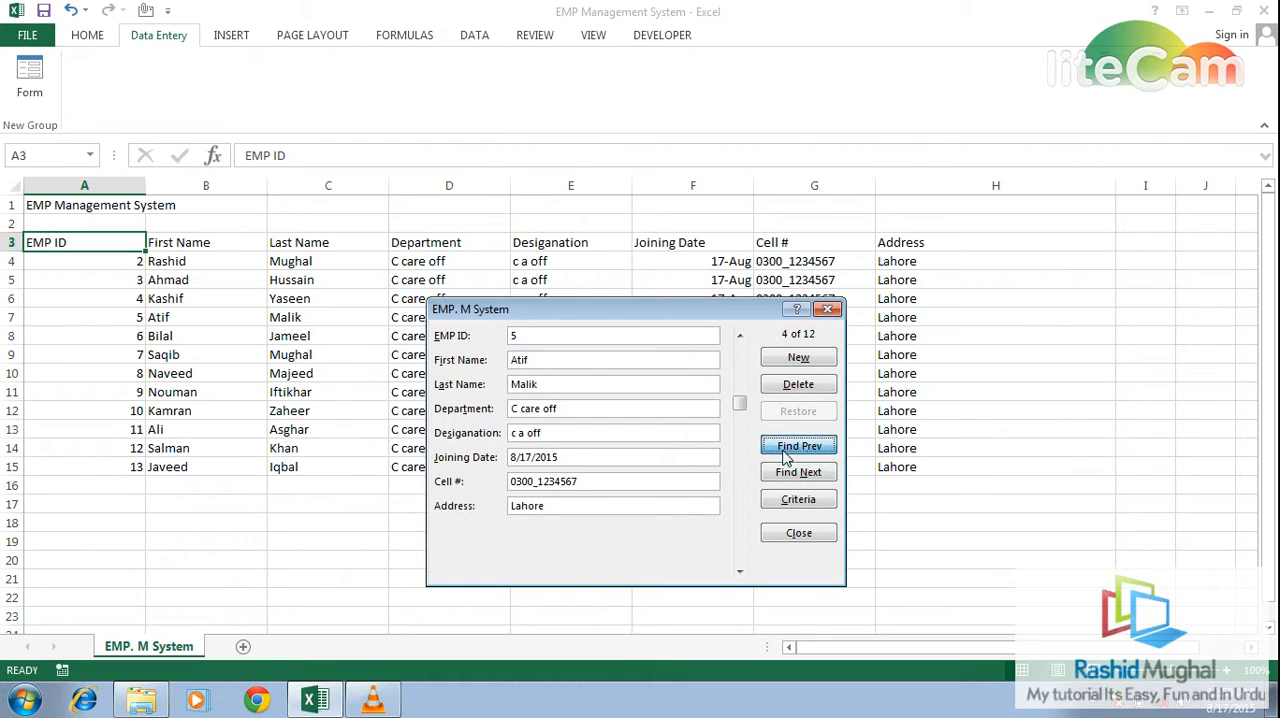
click(798, 445)
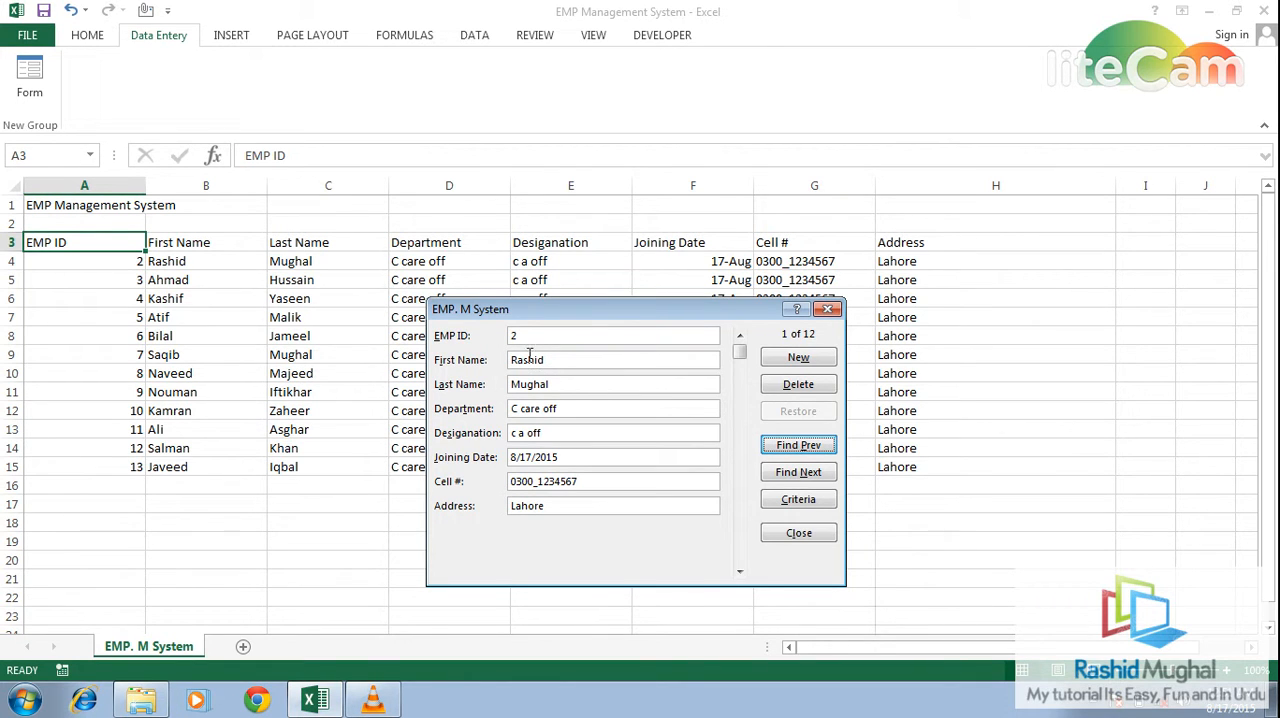
click(829, 310)
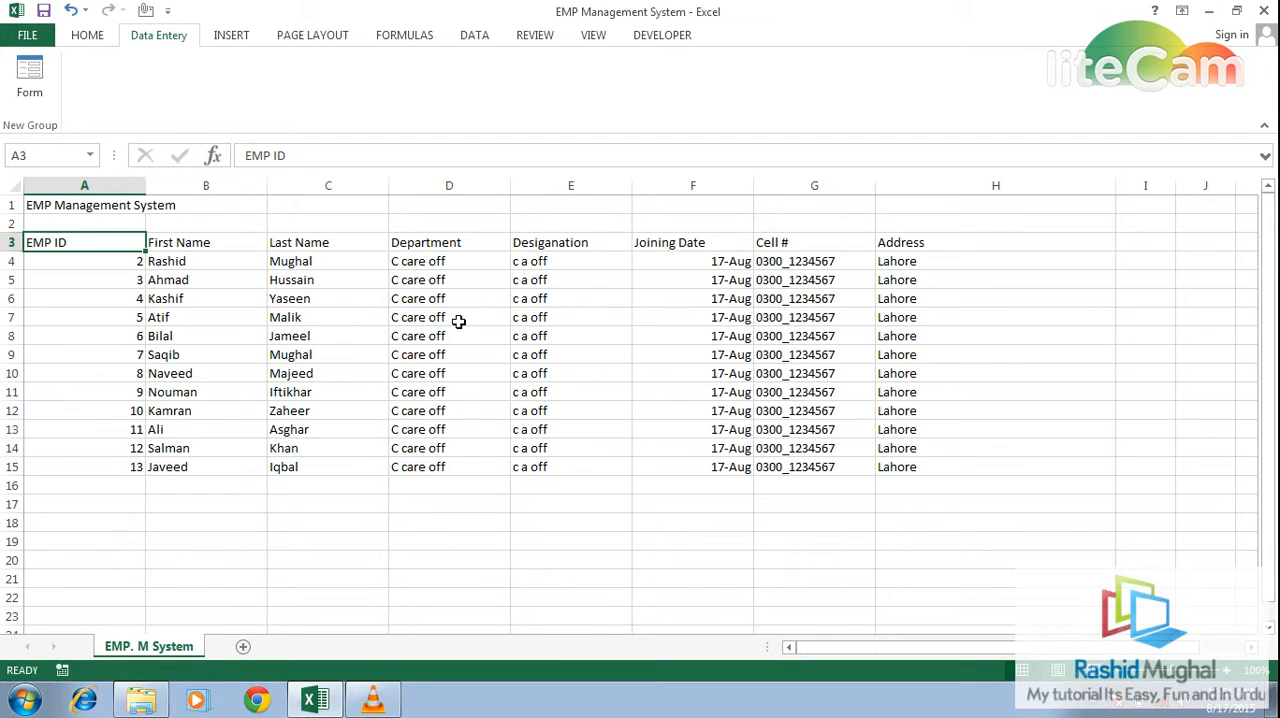
- Colour the header text in A3:H3 red and fill those cells with the standard green
key(shift+Right)
key(shift+Right)
key(shift+Right)
key(shift+Right)
key(shift+Right)
key(shift+Right)
key(shift+Right)
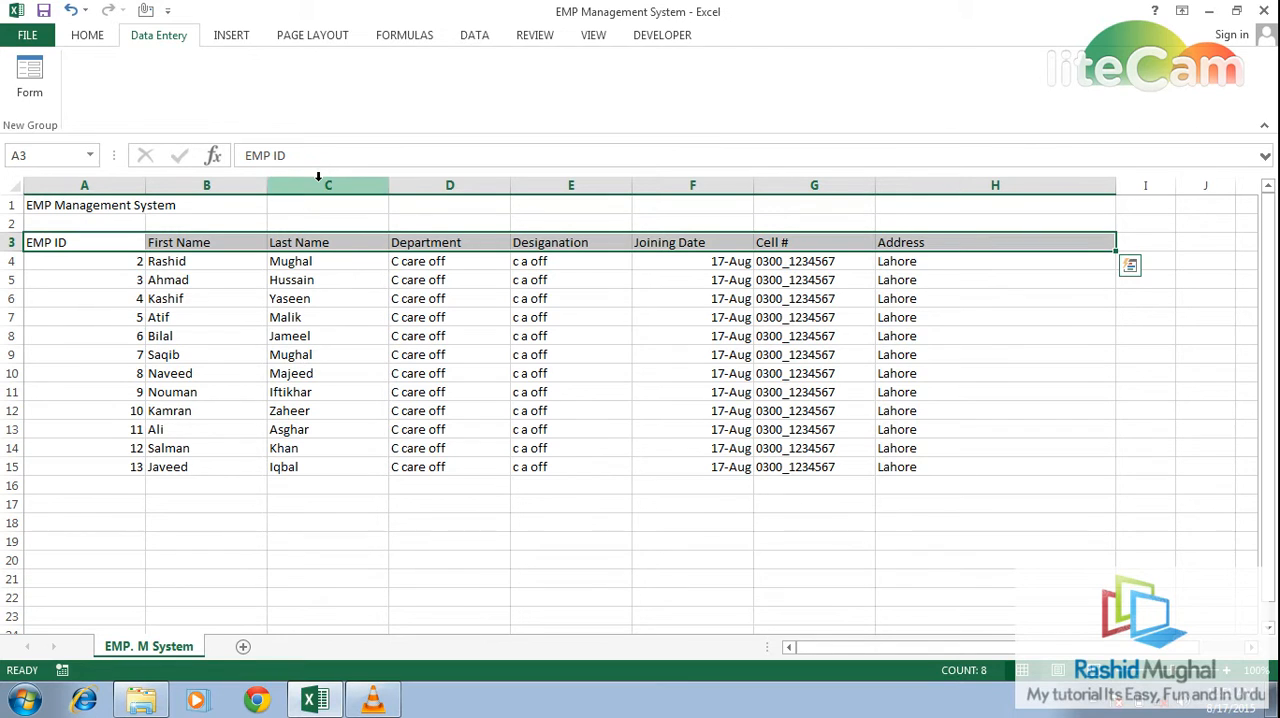
click(89, 36)
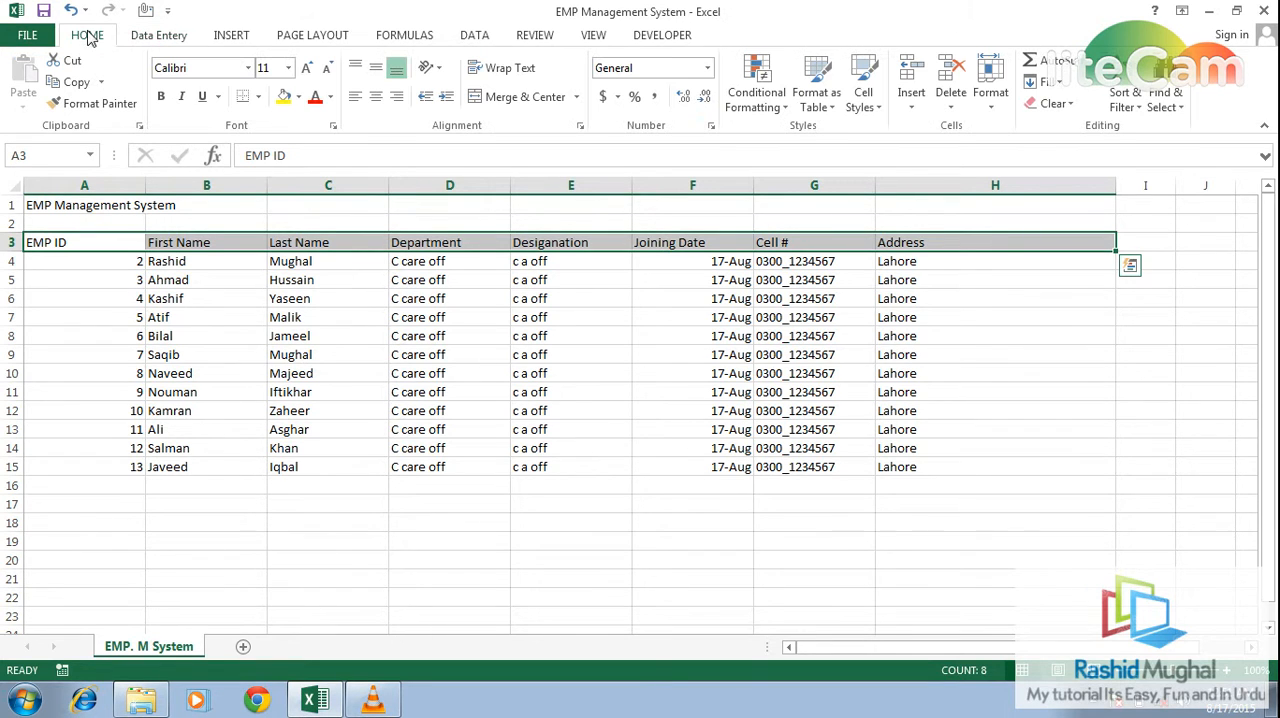
click(314, 97)
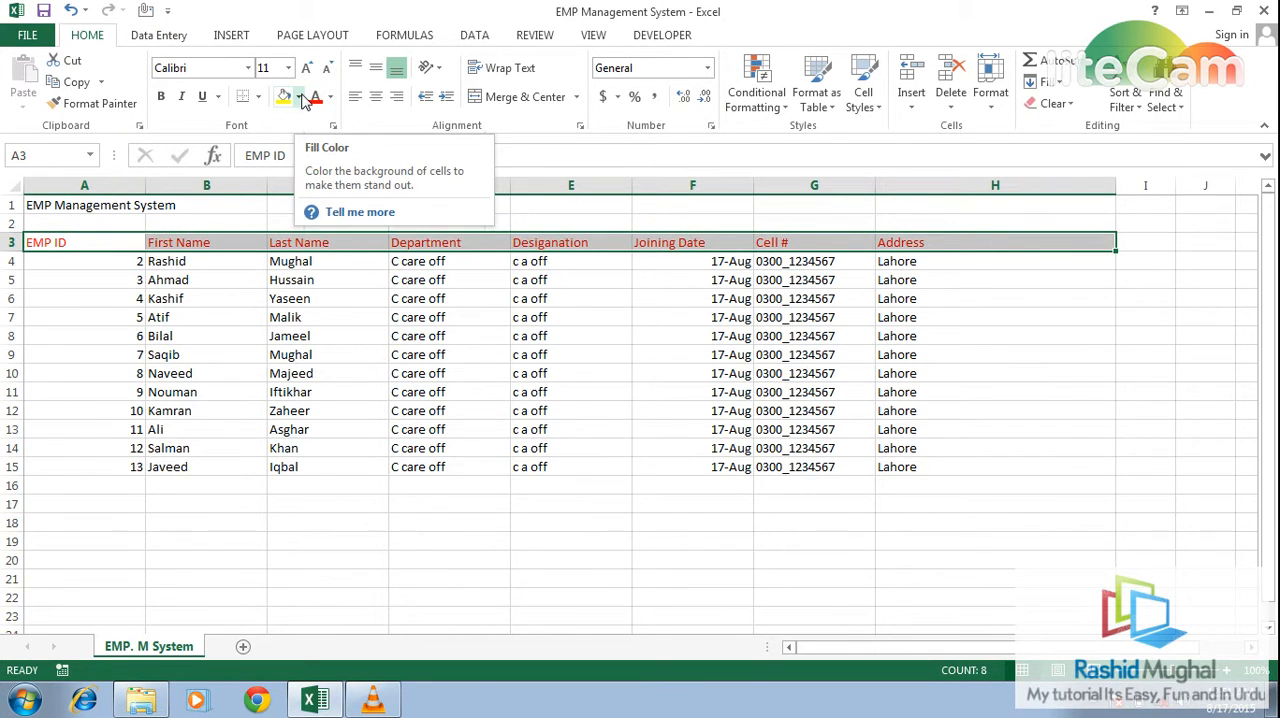
click(299, 97)
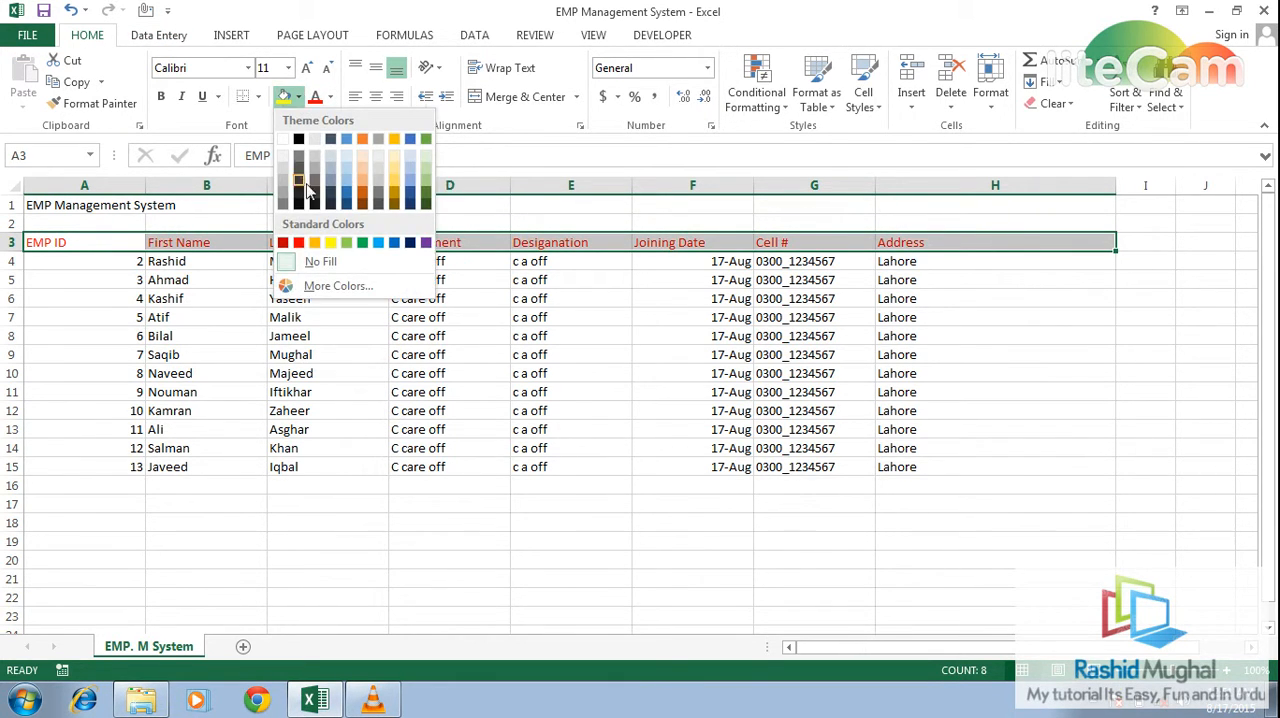
click(362, 243)
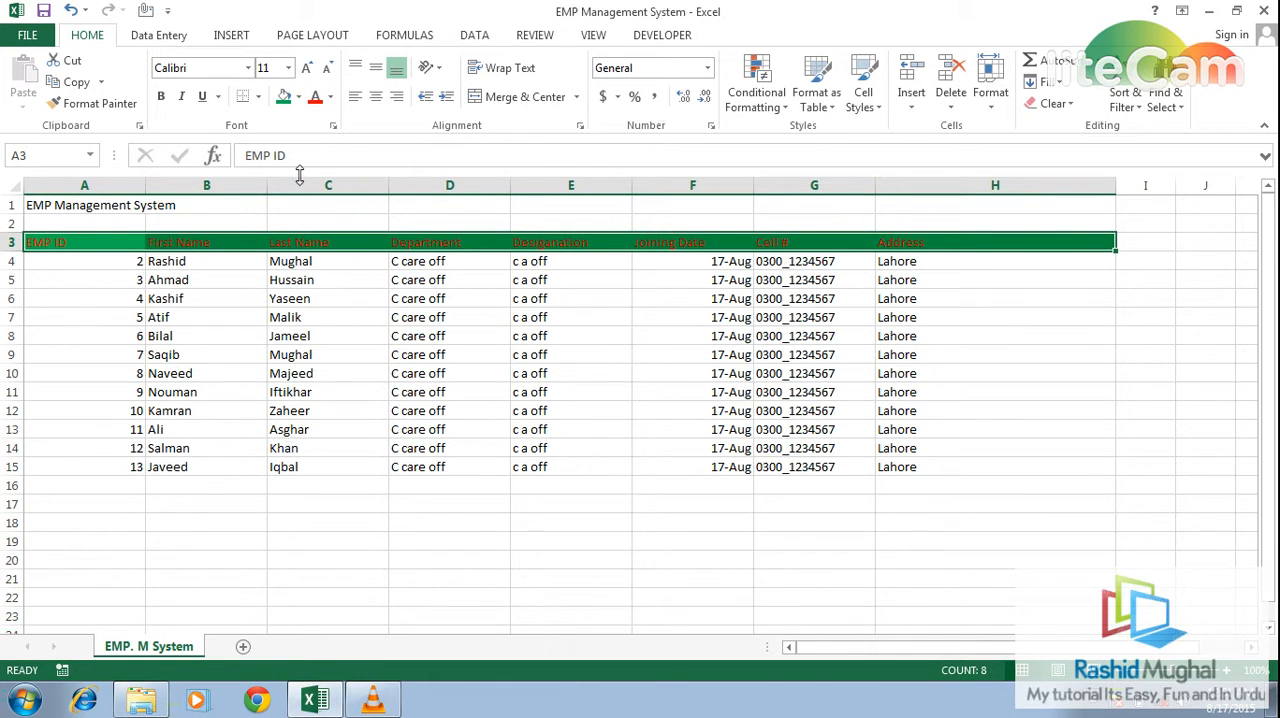
- Enlarge the header row text to size 22 and change its font colour to black
double_click(305, 70)
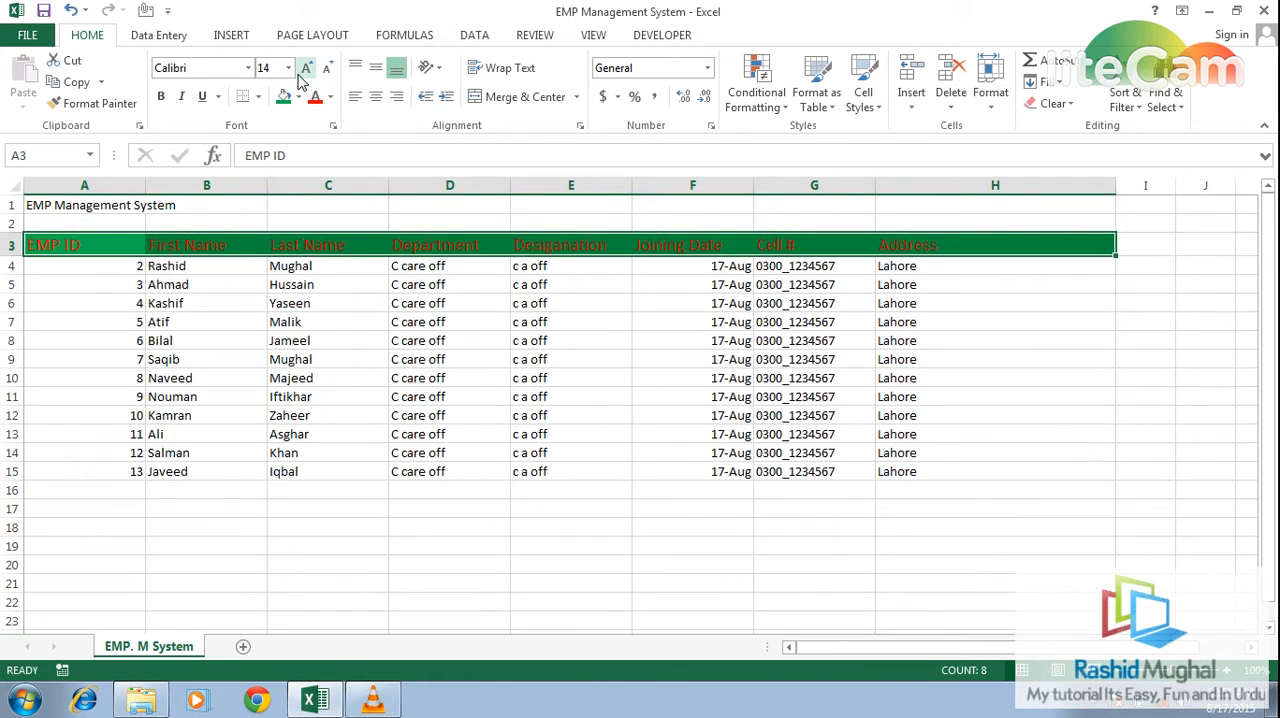
click(303, 72)
click(303, 72)
click(303, 72)
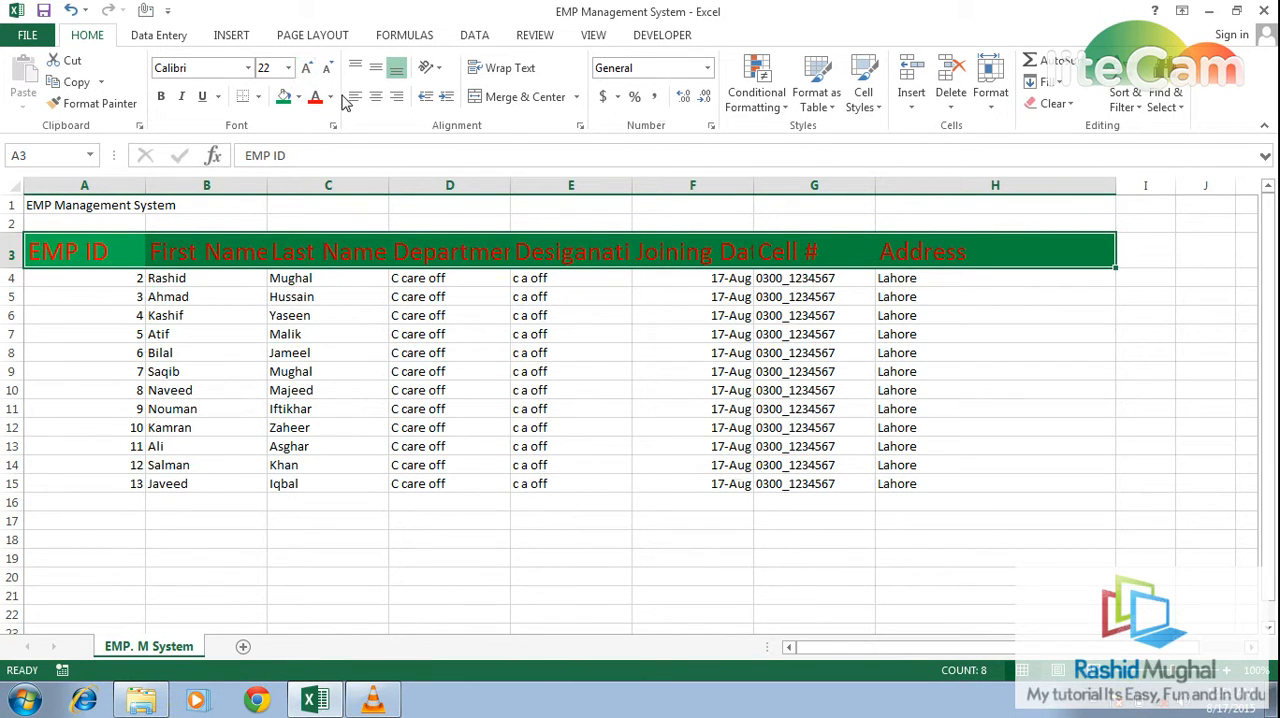
click(331, 97)
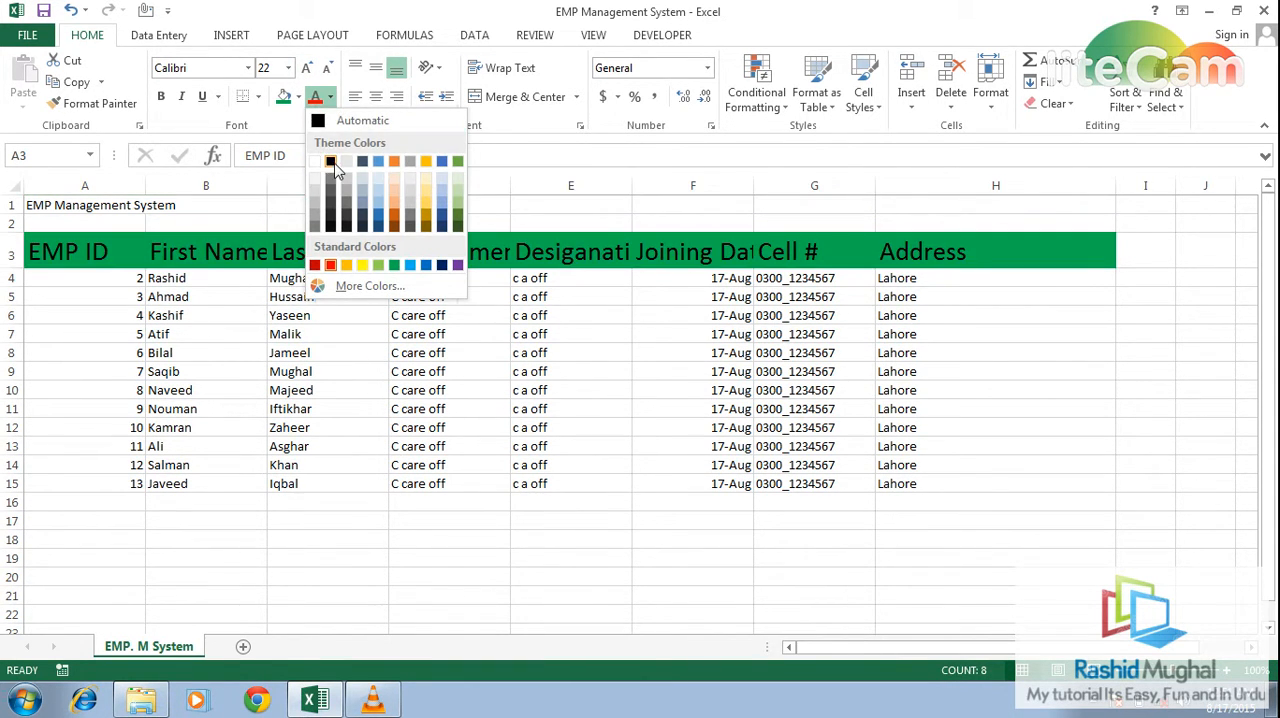
click(330, 161)
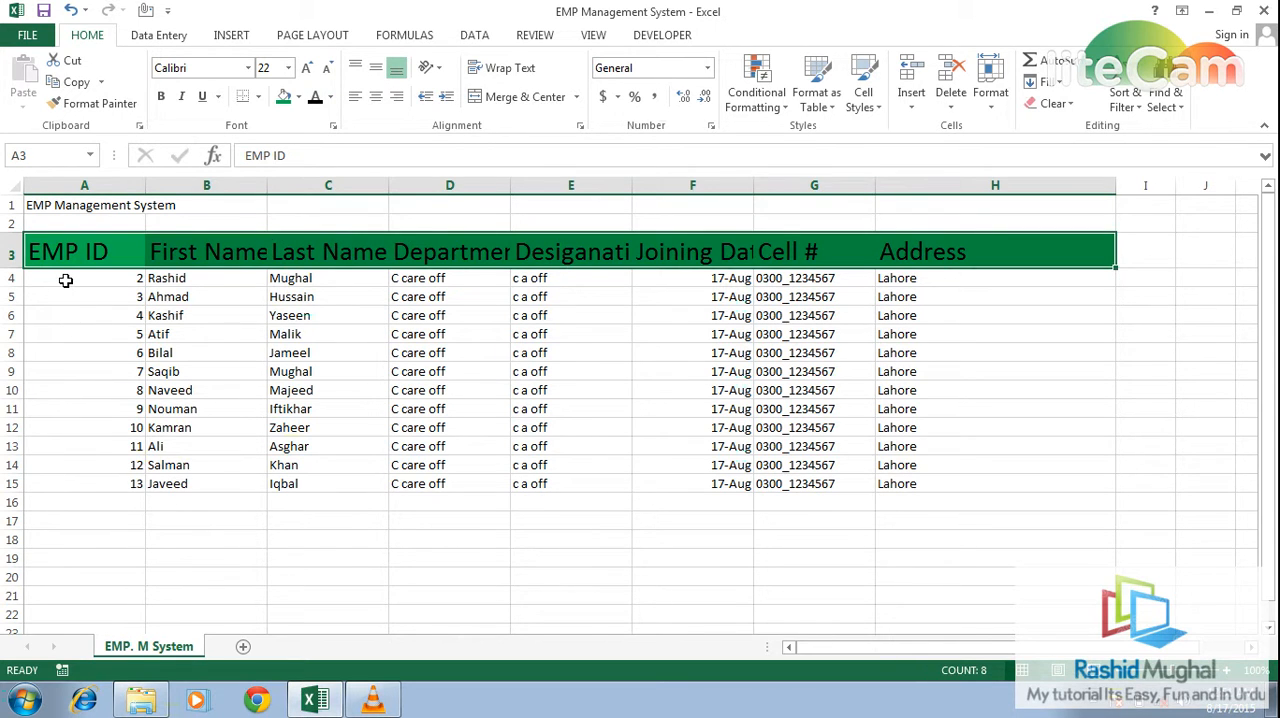
- Apply all borders to the employee records in A4:H15
mouse_move(63, 279)
mouse_down()
mouse_move(1000, 279)
mouse_move(1000, 484)
mouse_up()
click(259, 97)
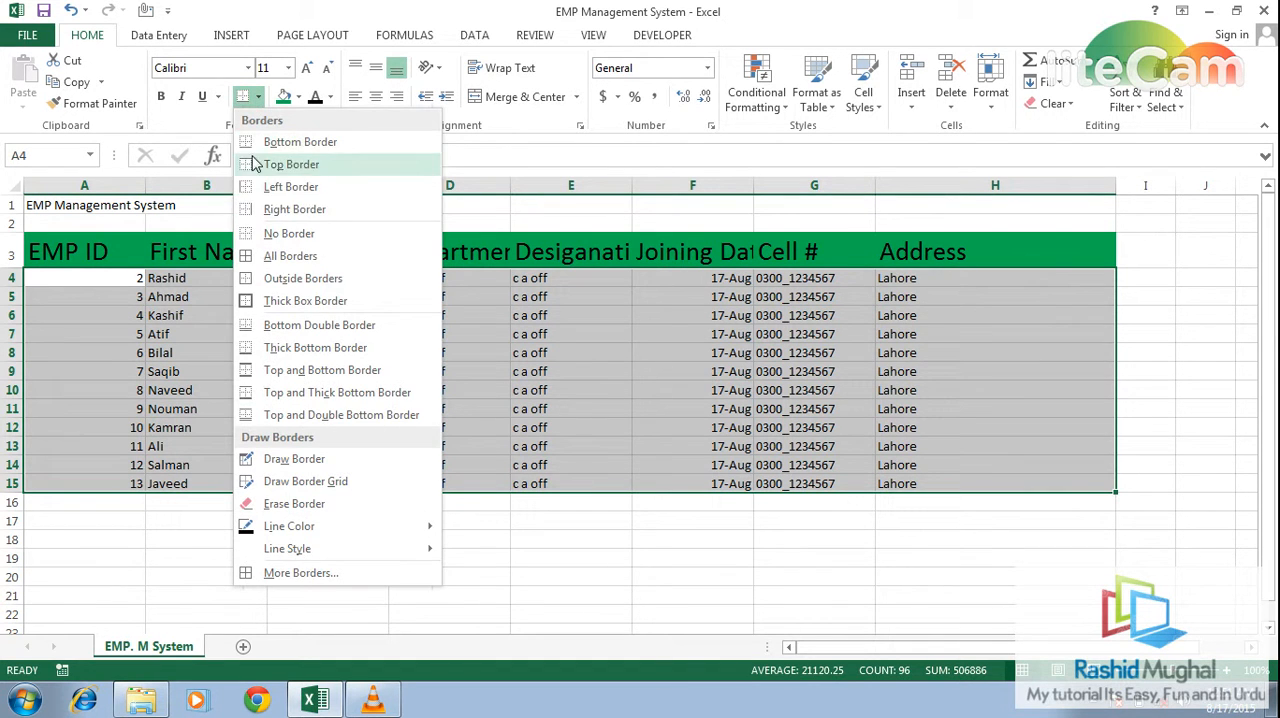
click(277, 261)
- Enlarge the sheet title in A1 to size 18 and widen column B slightly so the First Name header fits
key(ctrl+Home)
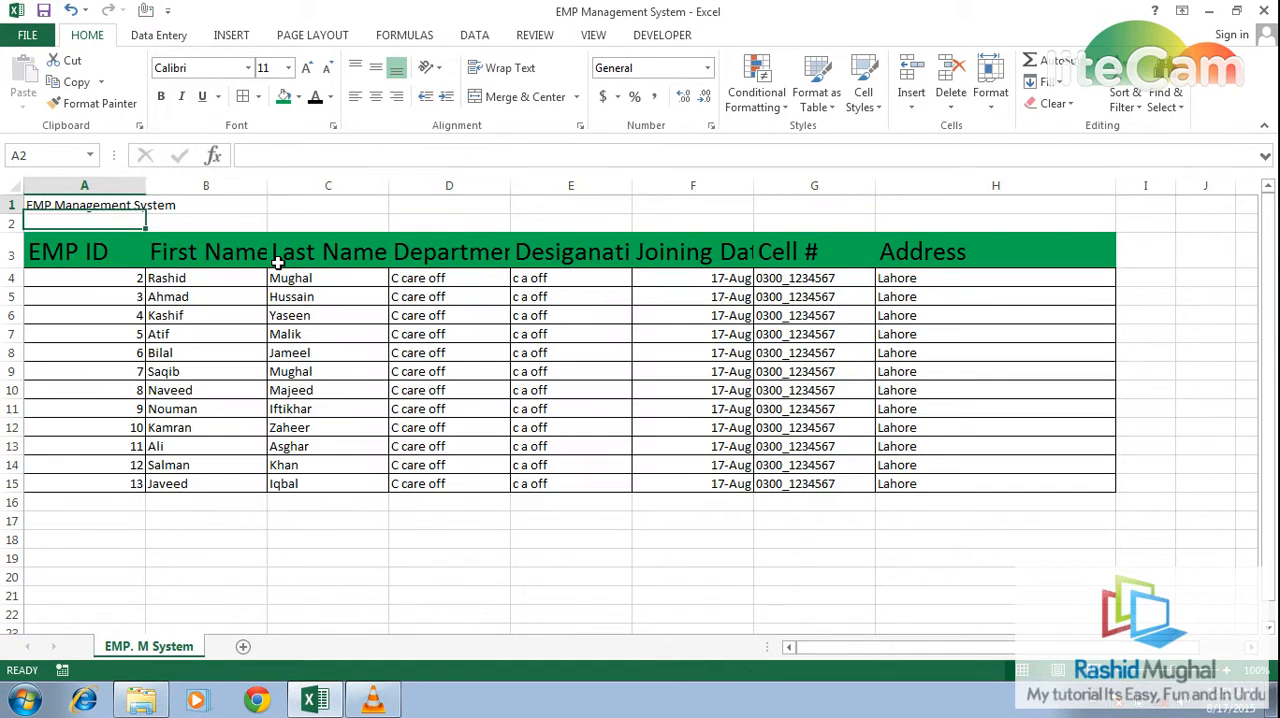
click(307, 72)
click(307, 72)
click(307, 72)
click(307, 72)
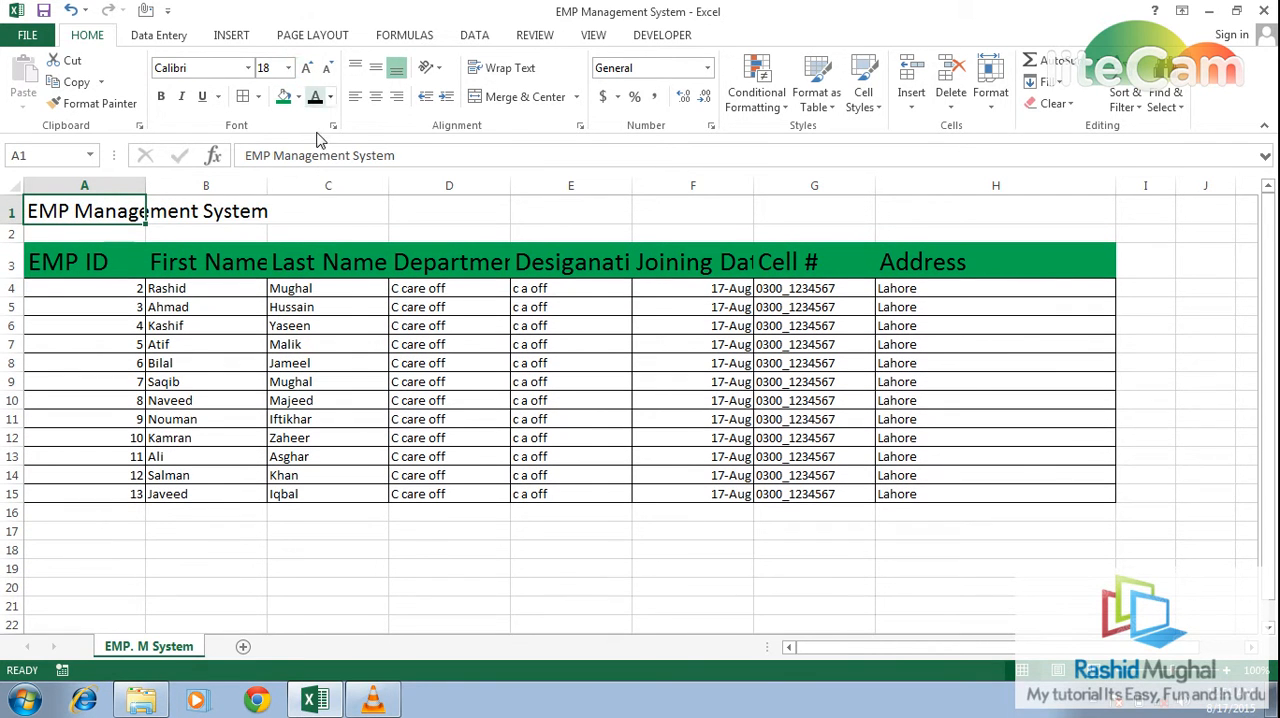
click(329, 212)
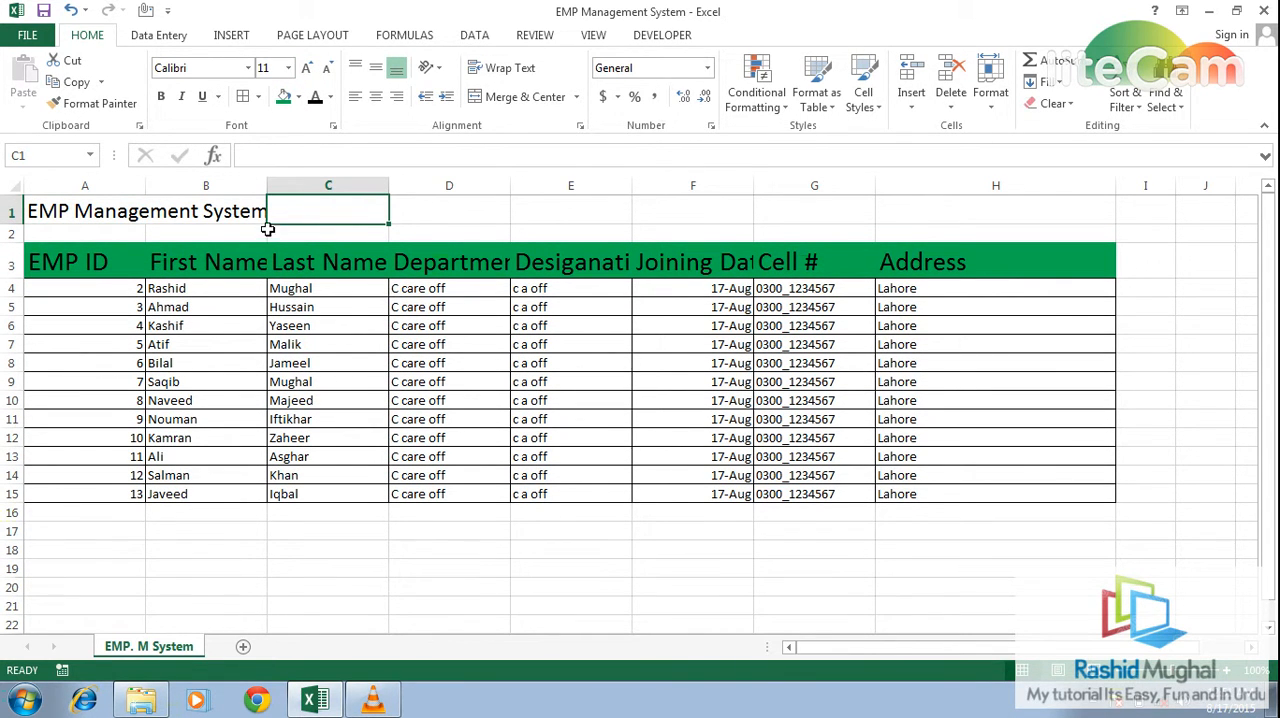
drag(267, 191, 277, 191)
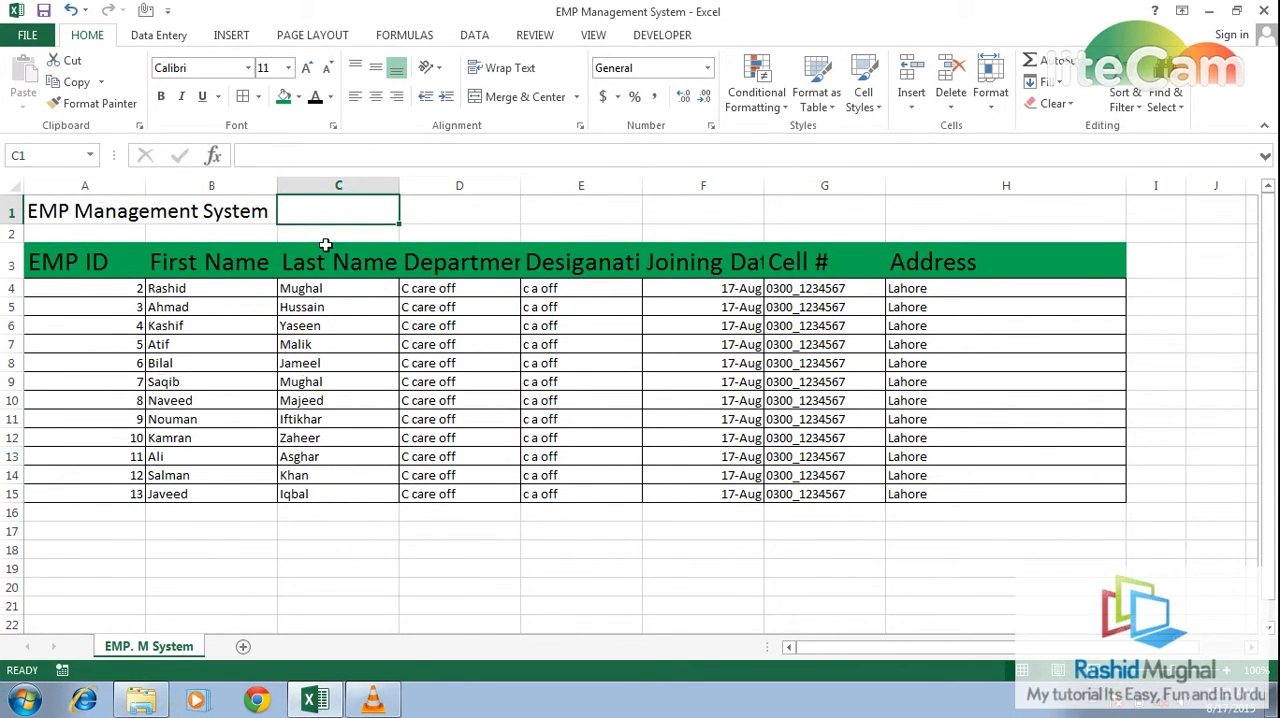
- Open the data form from the header row A3:H3, show a blank new record, and close the form
click(106, 249)
key(shift+Right)
key(shift+Right)
key(shift+Right)
key(shift+Right)
key(shift+Right)
key(shift+Right)
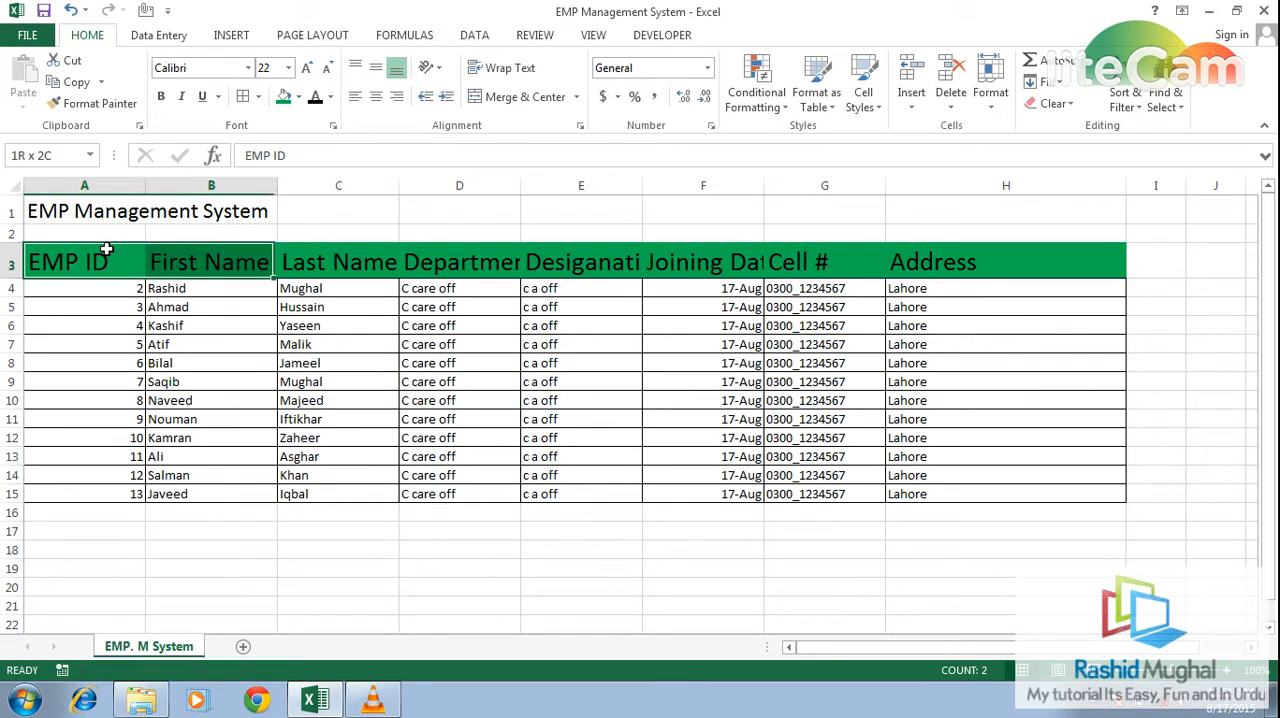
key(shift+Right)
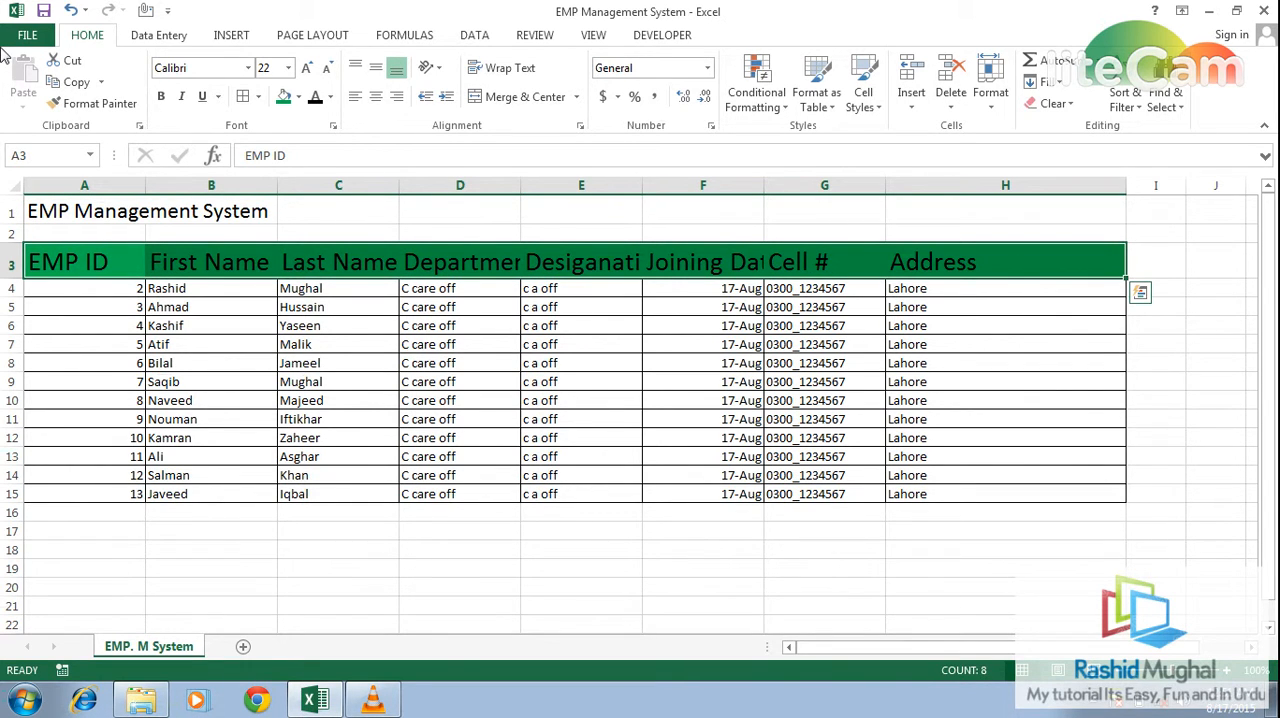
click(149, 43)
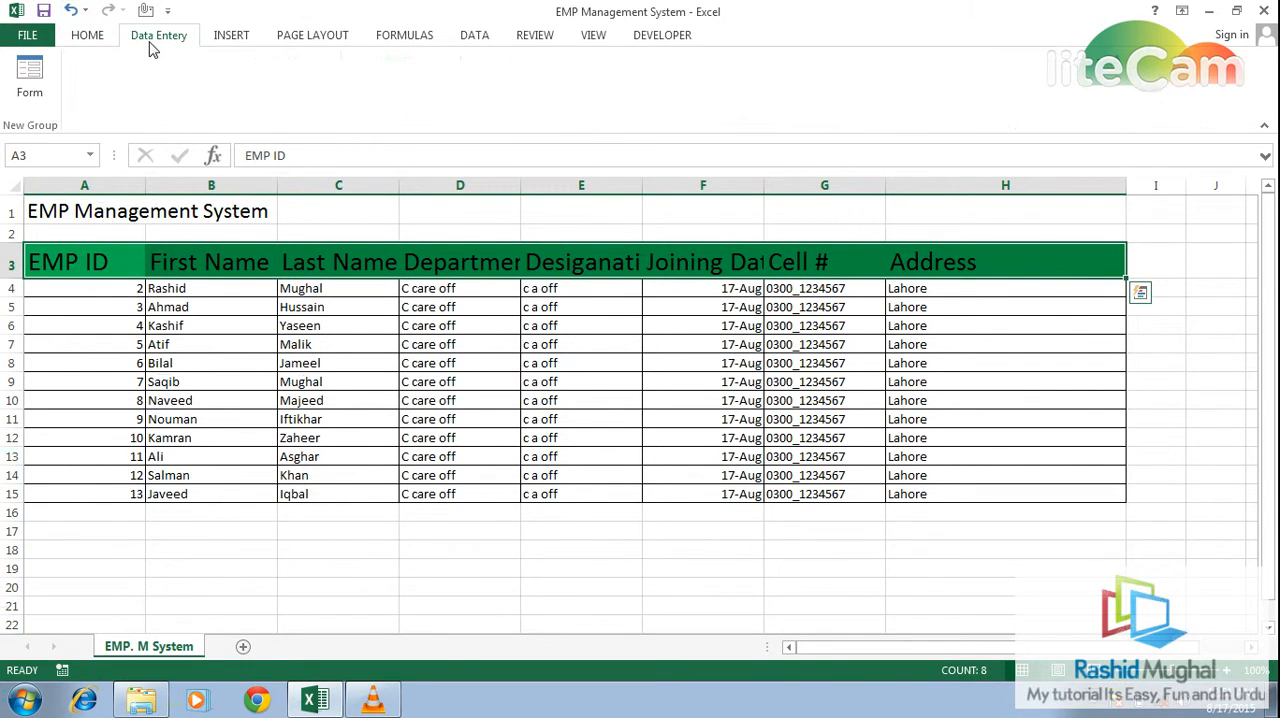
click(28, 95)
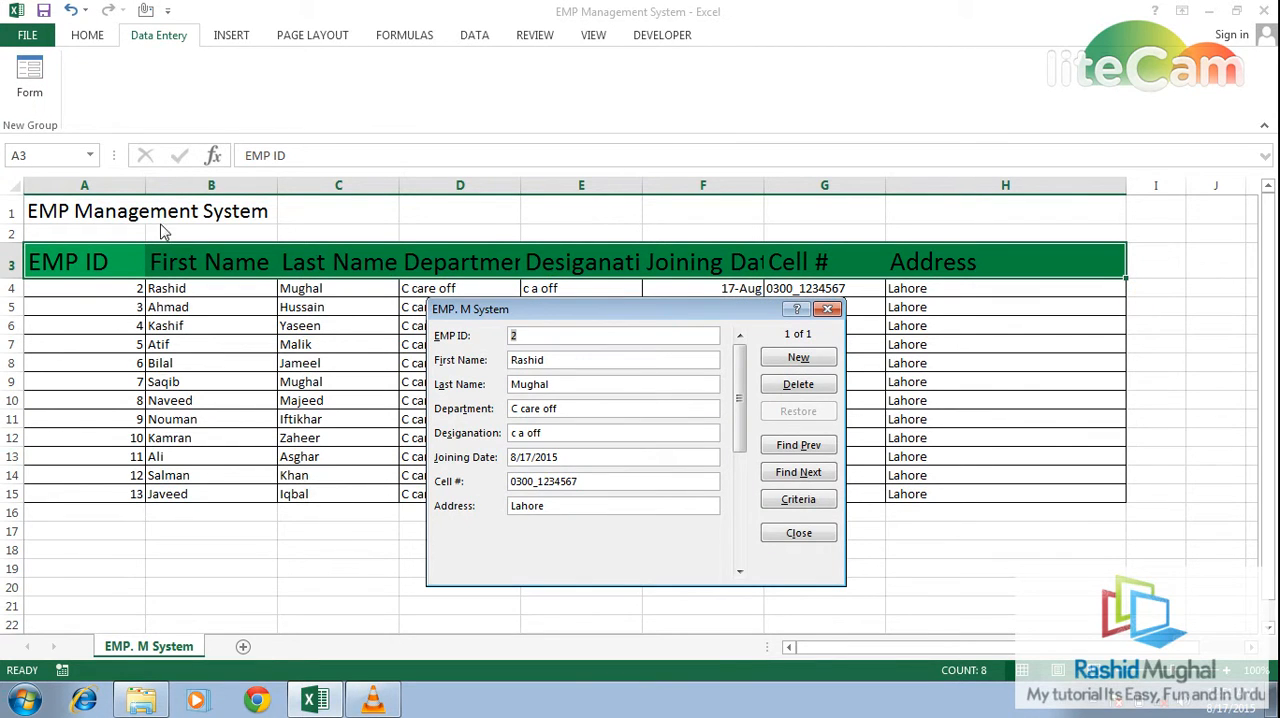
click(798, 358)
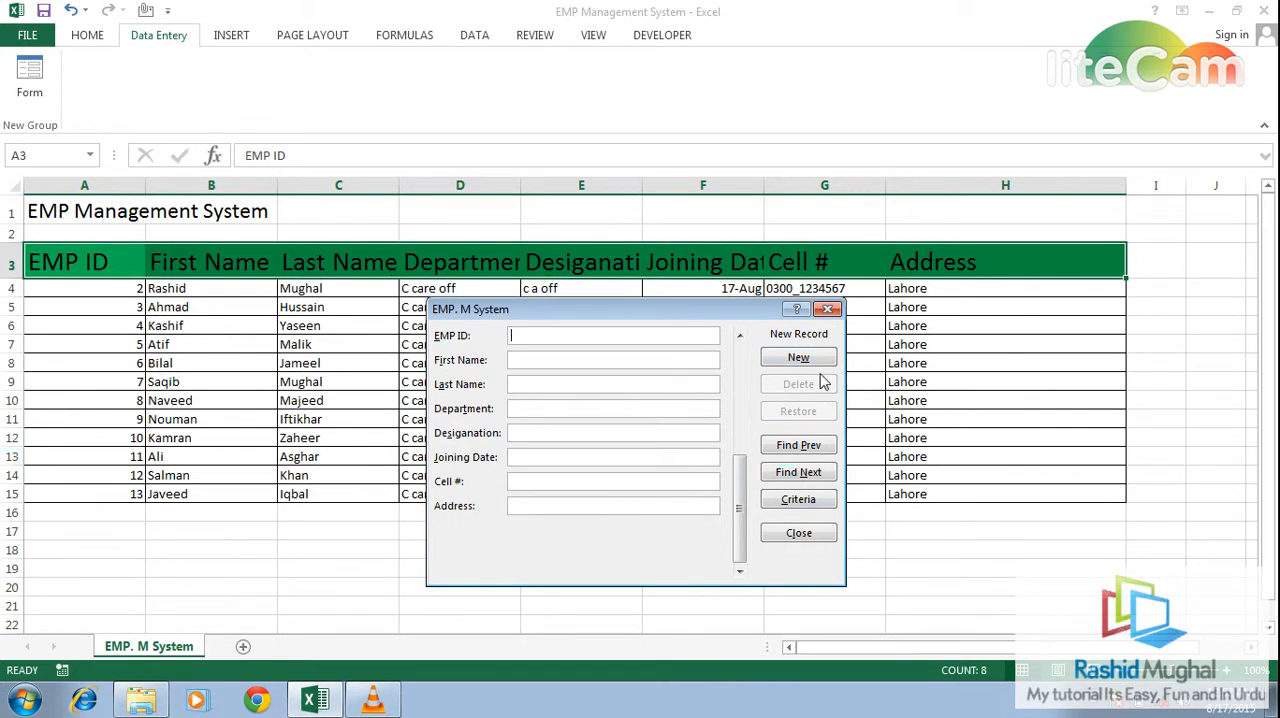
click(828, 311)
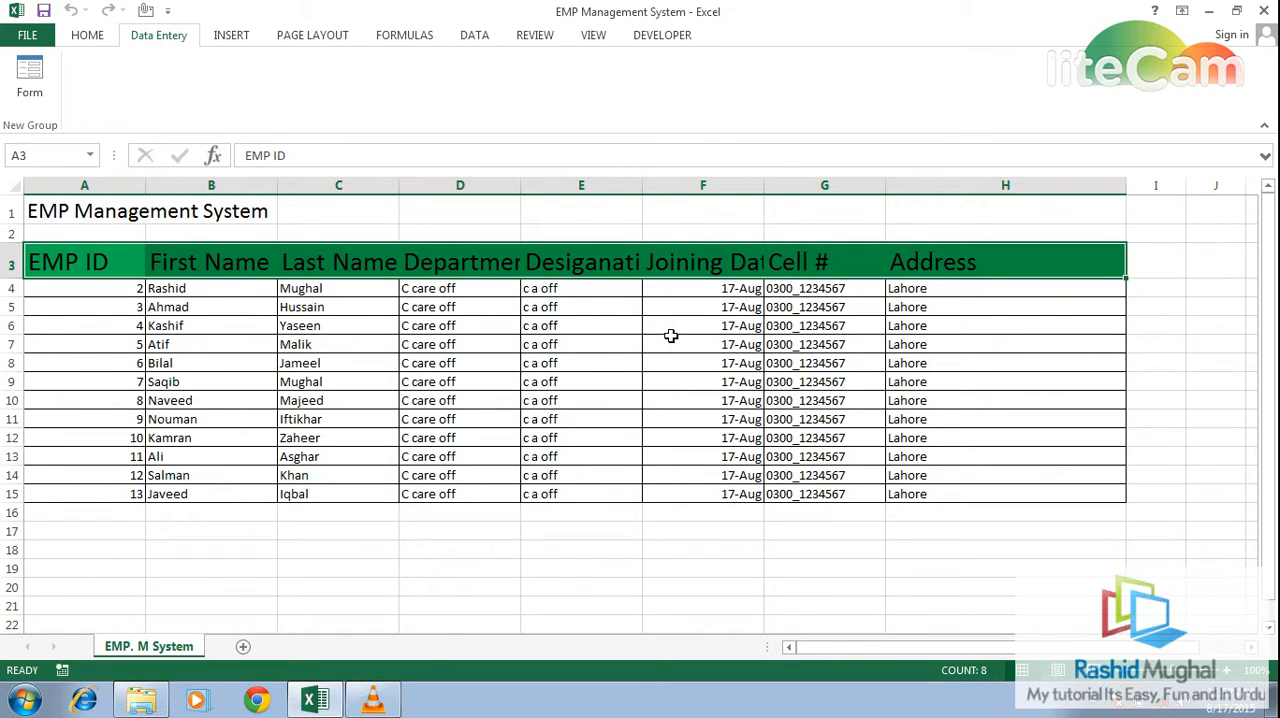
click(816, 226)
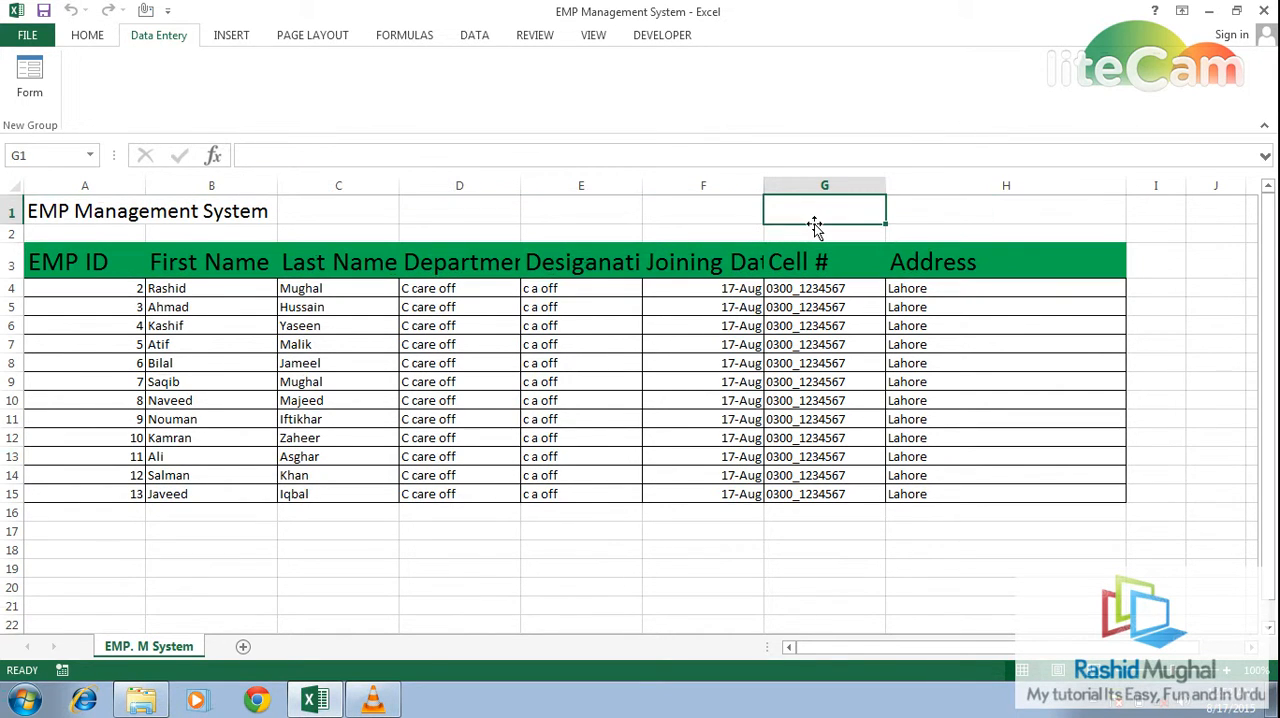
text(www)
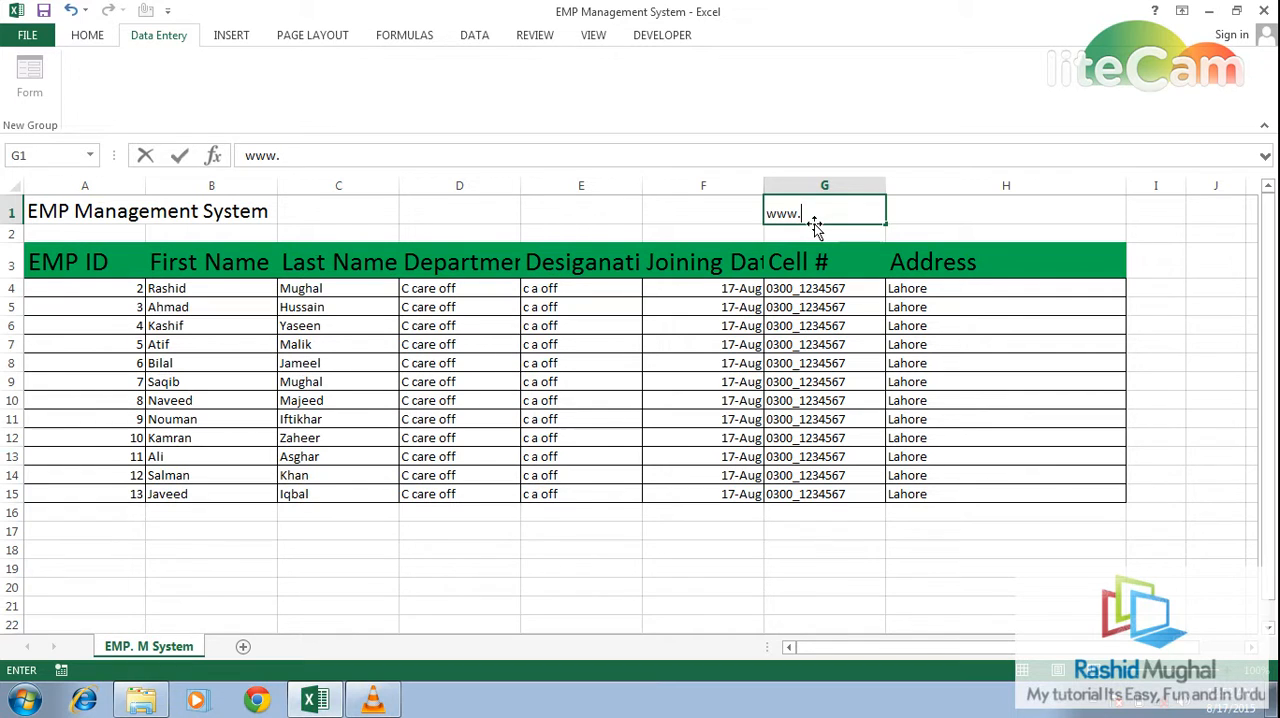
text(.dailymotion.com)
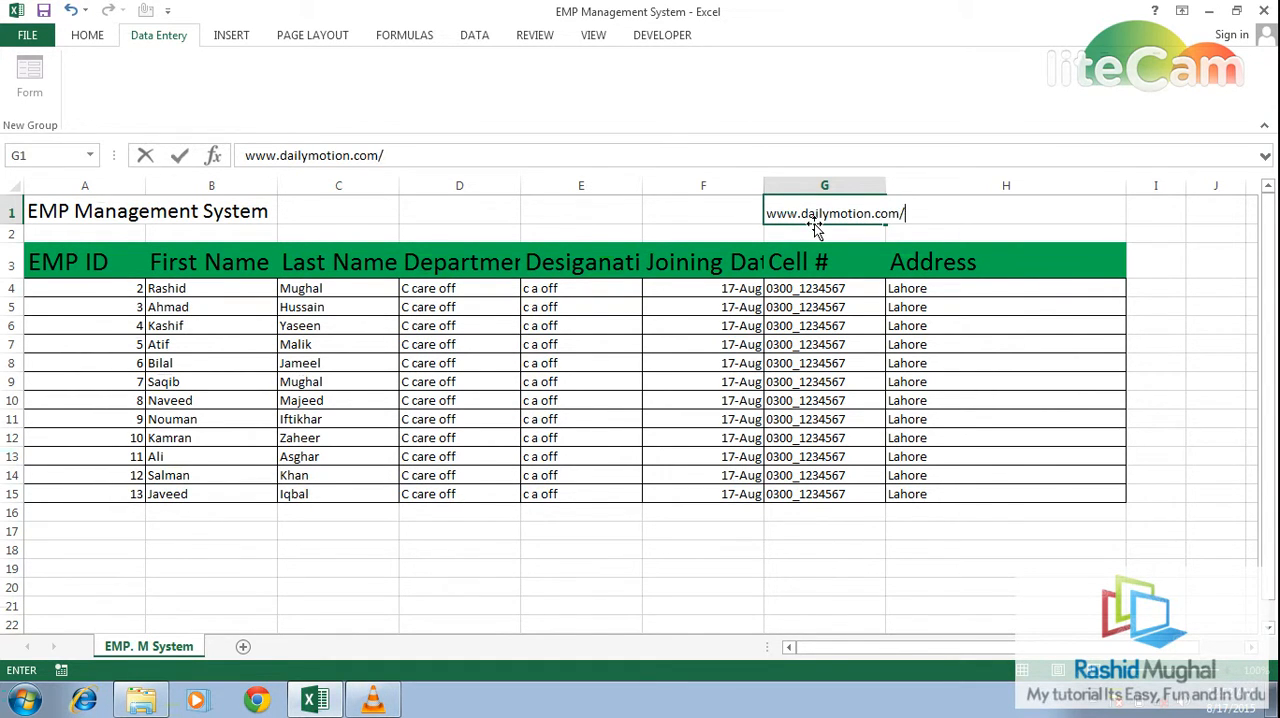
text(/rashi)
text(d1992)
key(BackSpace)
key(BackSpace)
key(BackSpace)
text(mughal)
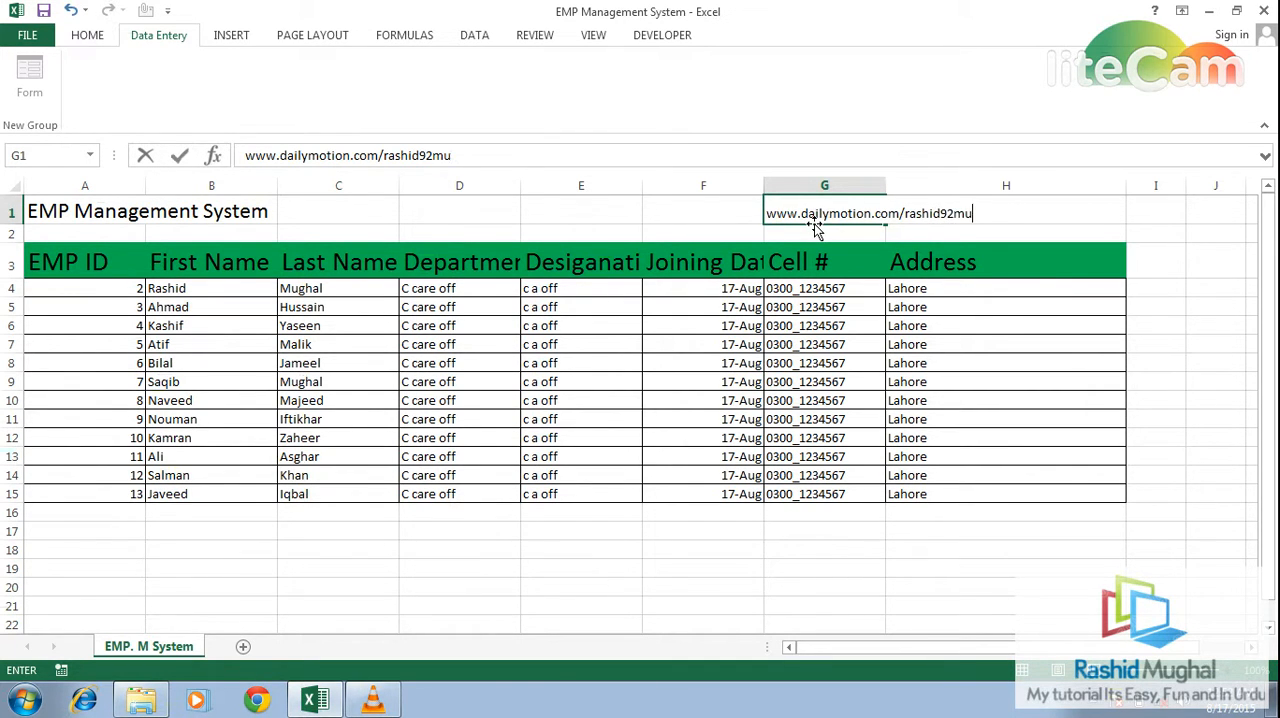